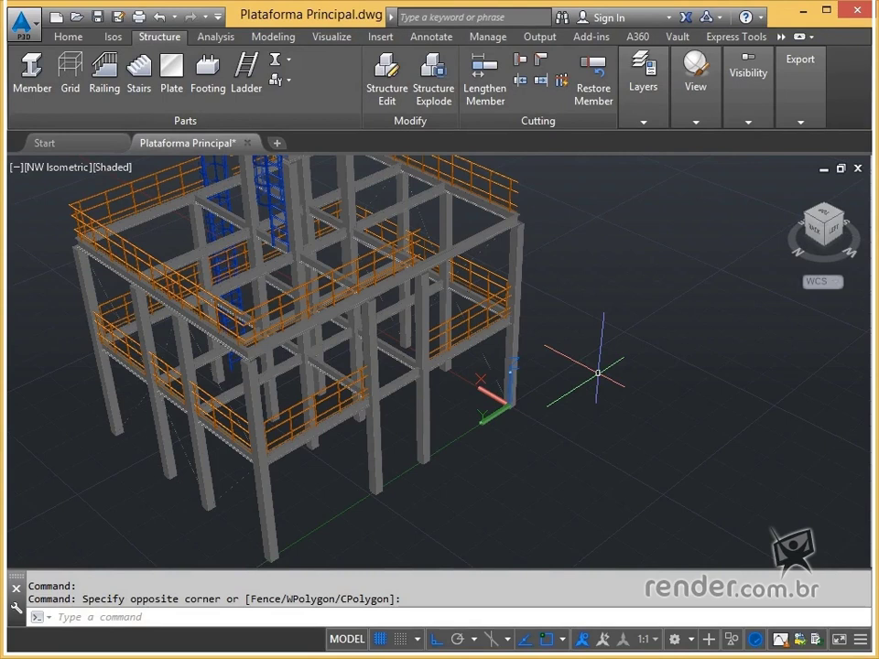
- Create a new layer named Escada Stair
{"action": "left_click", "coordinate": [640, 122]}
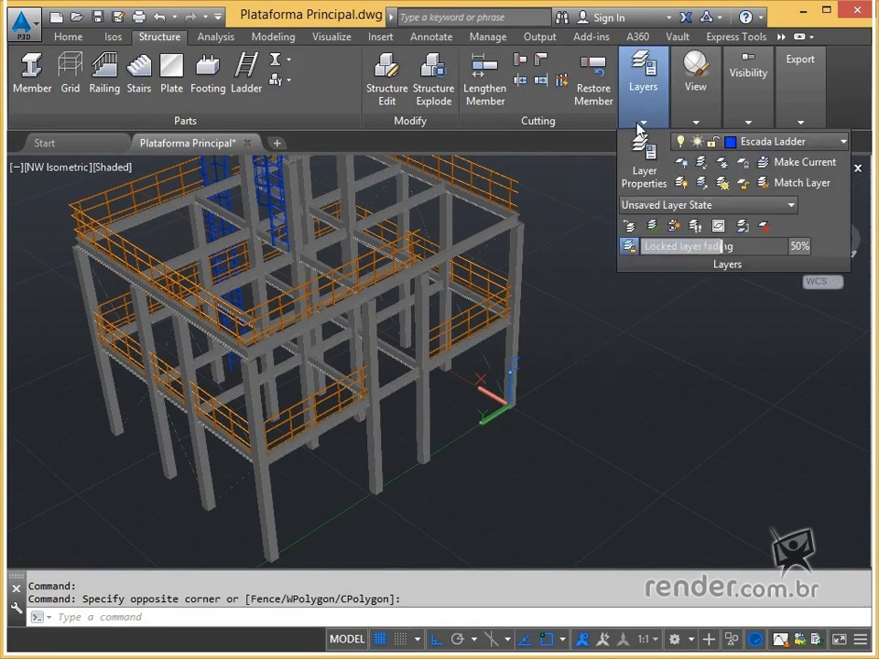
{"action": "left_click", "coordinate": [641, 161]}
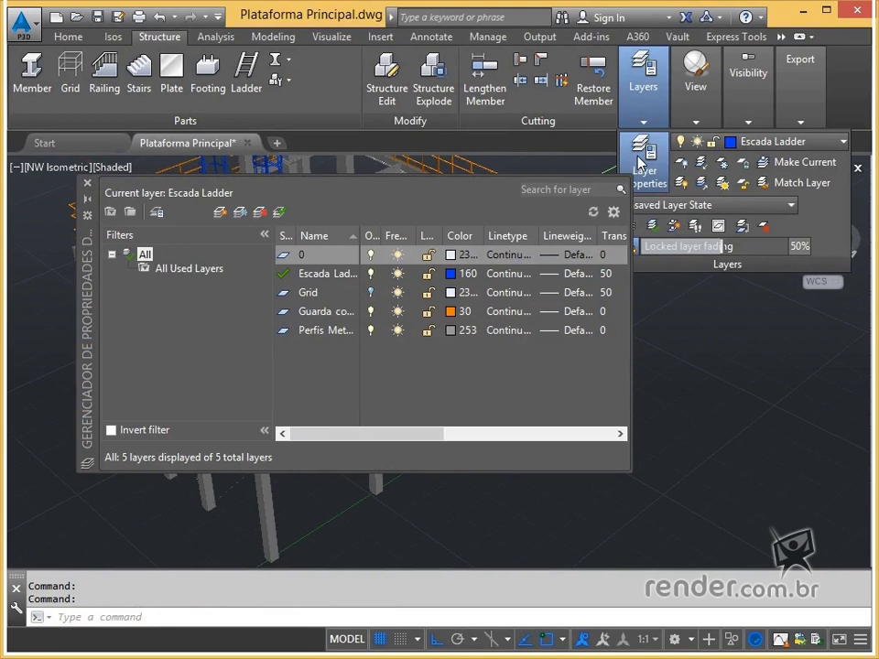
{"action": "left_click", "coordinate": [220, 212]}
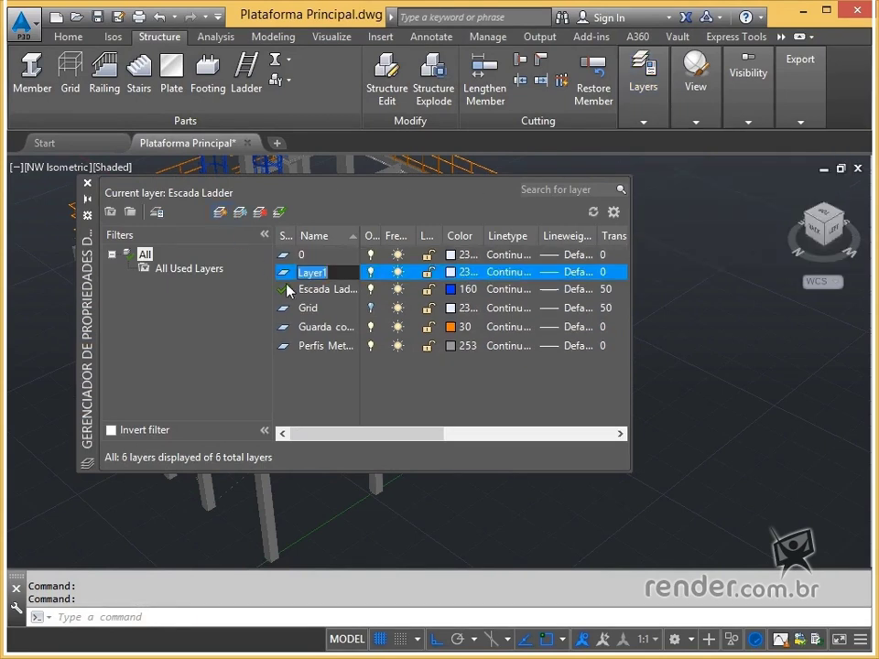
{"action": "type", "text": "Escada Stair"}
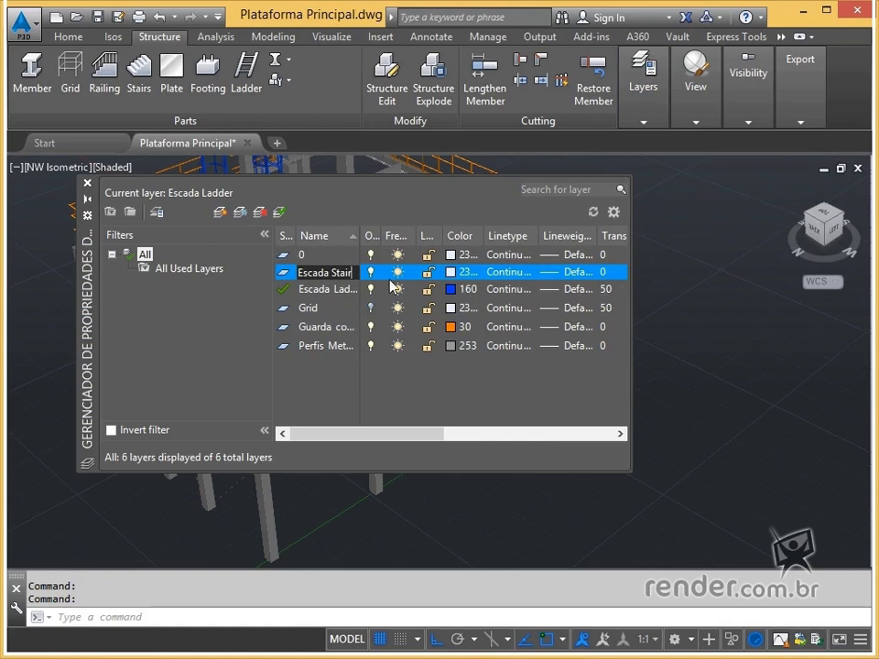
- Assign index color 140 to the Escada Stair layer and make it the current layer
{"action": "left_click", "coordinate": [449, 273]}
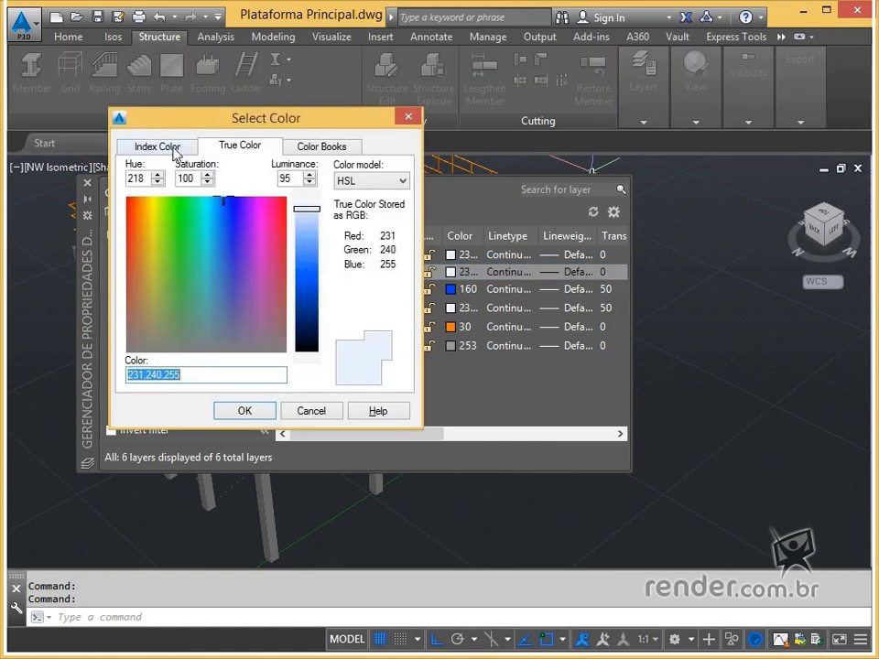
{"action": "left_click", "coordinate": [175, 153]}
{"action": "left_click", "coordinate": [282, 217]}
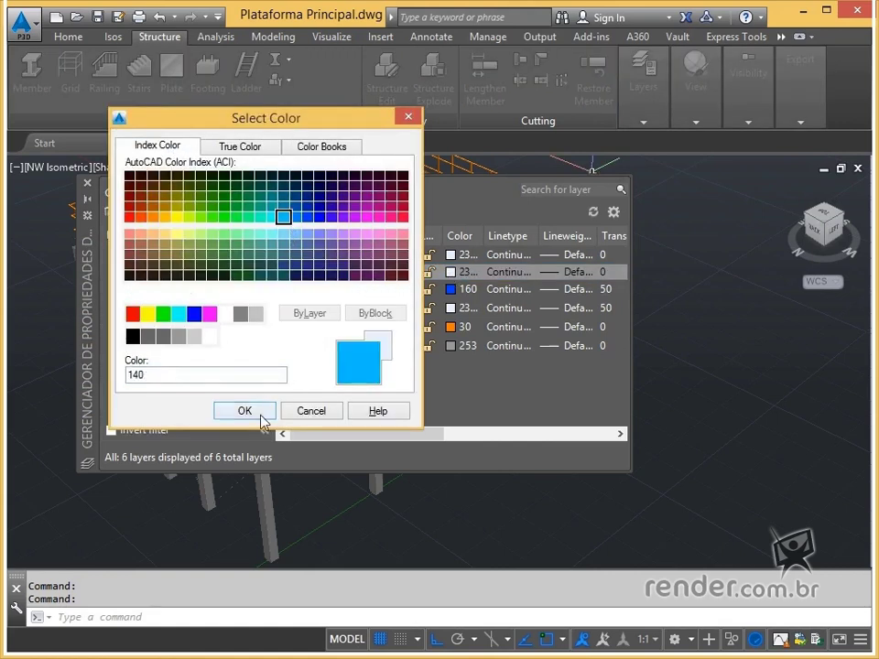
{"action": "left_click", "coordinate": [245, 411]}
{"action": "double_click", "coordinate": [287, 274]}
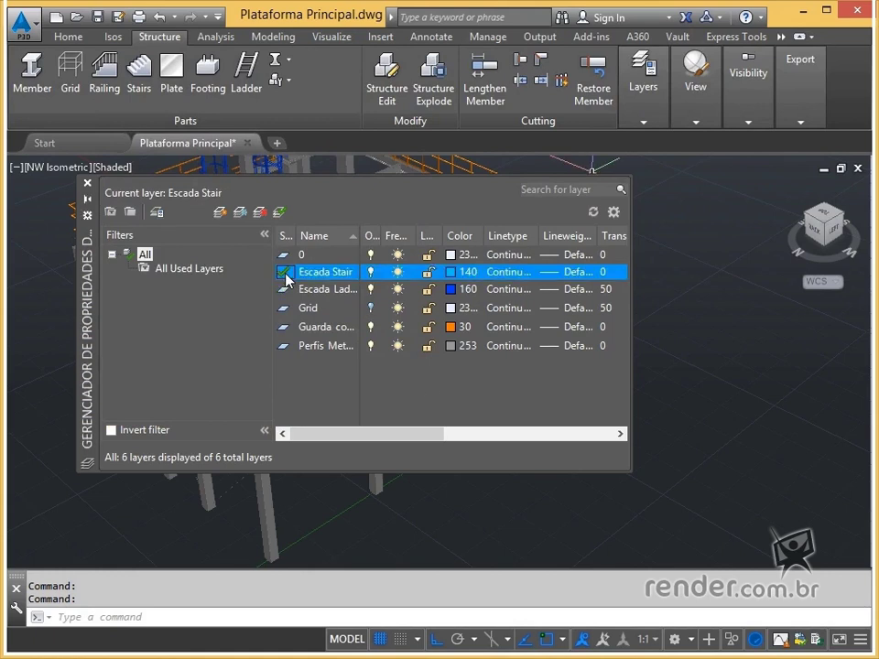
{"action": "left_click", "coordinate": [89, 184]}
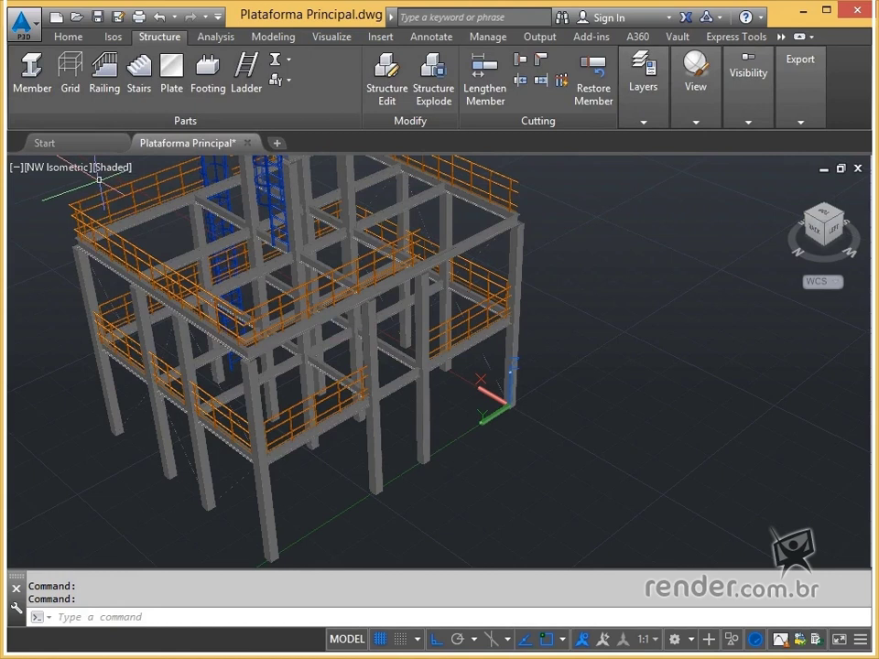
- In the stair settings, set the maximum tread distance to 180 and choose the DIN 24531 step 1200x270x70 30/3
{"action": "left_click", "coordinate": [281, 83]}
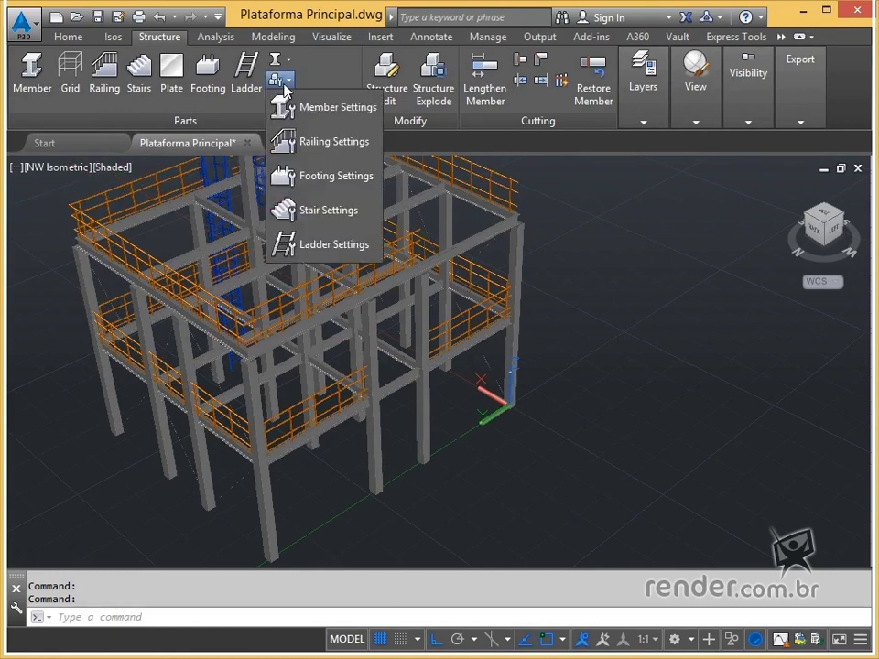
{"action": "left_click", "coordinate": [280, 208]}
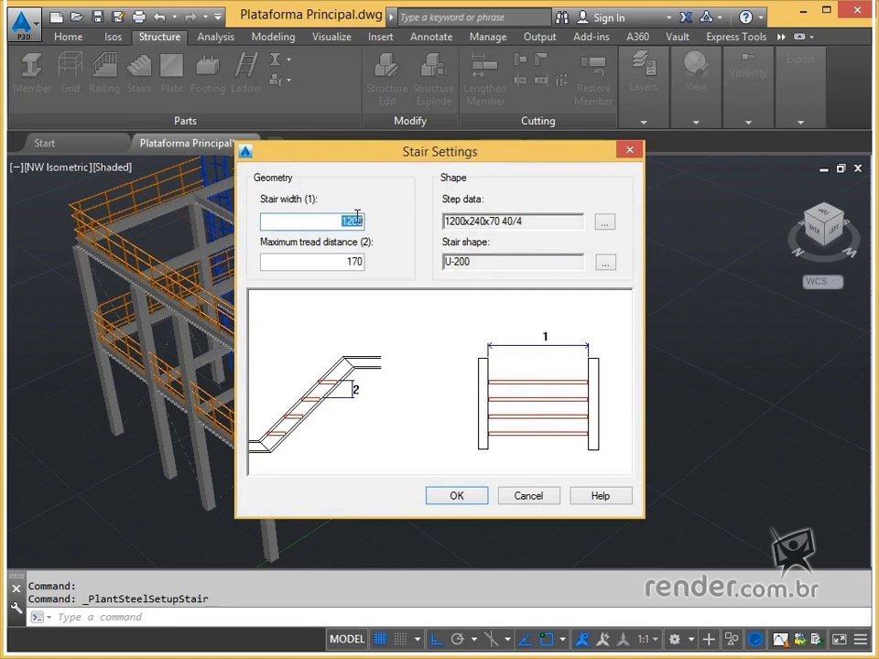
{"action": "double_click", "coordinate": [350, 262]}
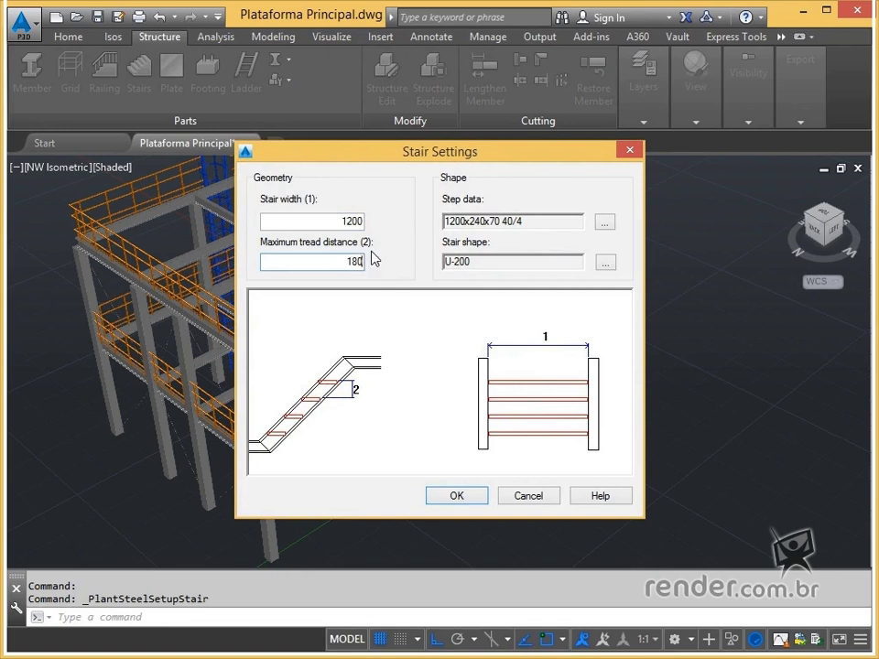
{"action": "left_click", "coordinate": [604, 221]}
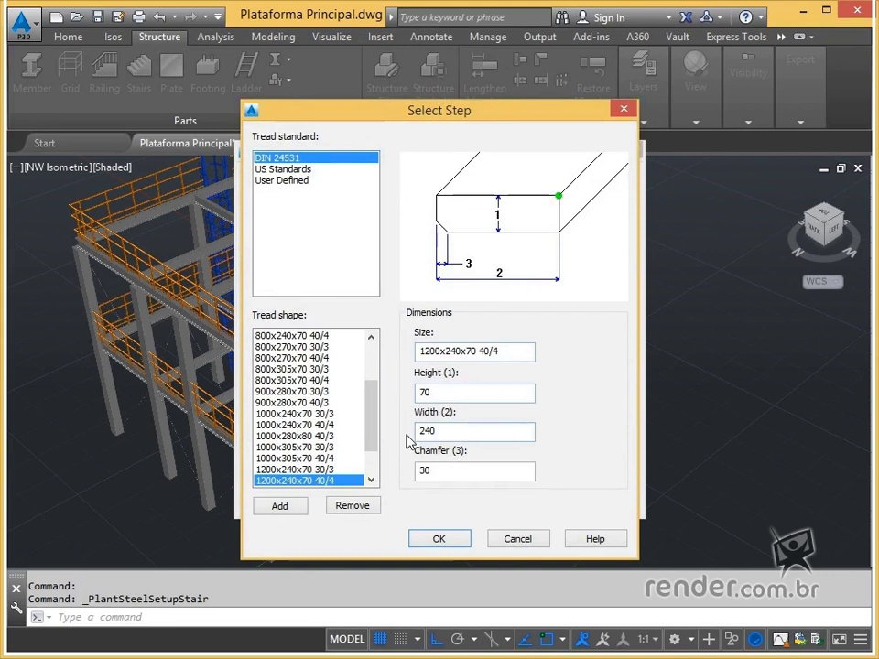
{"action": "scroll", "coordinate": [372, 443], "scroll_direction": "down", "scroll_amount": 1}
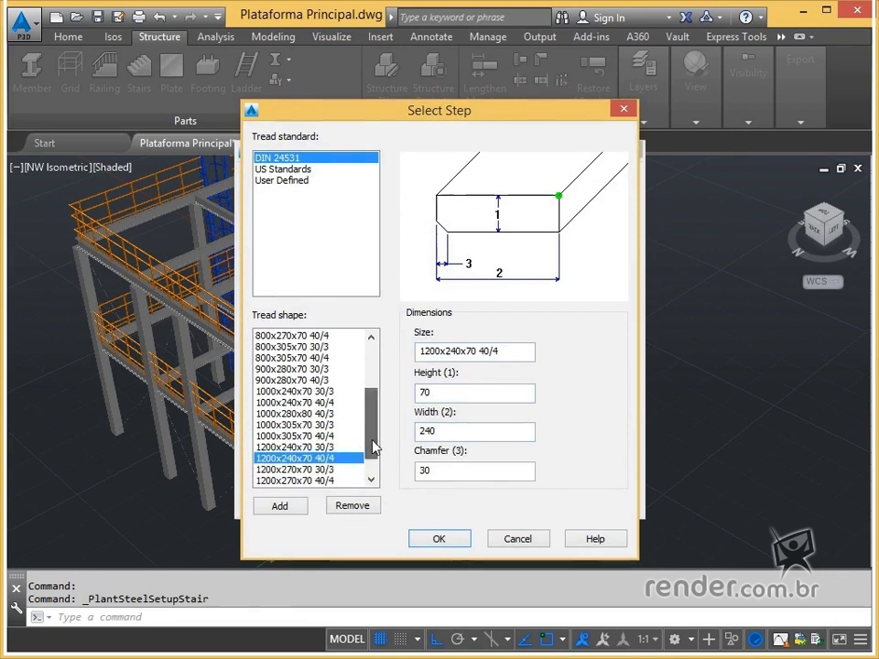
{"action": "left_click", "coordinate": [322, 469]}
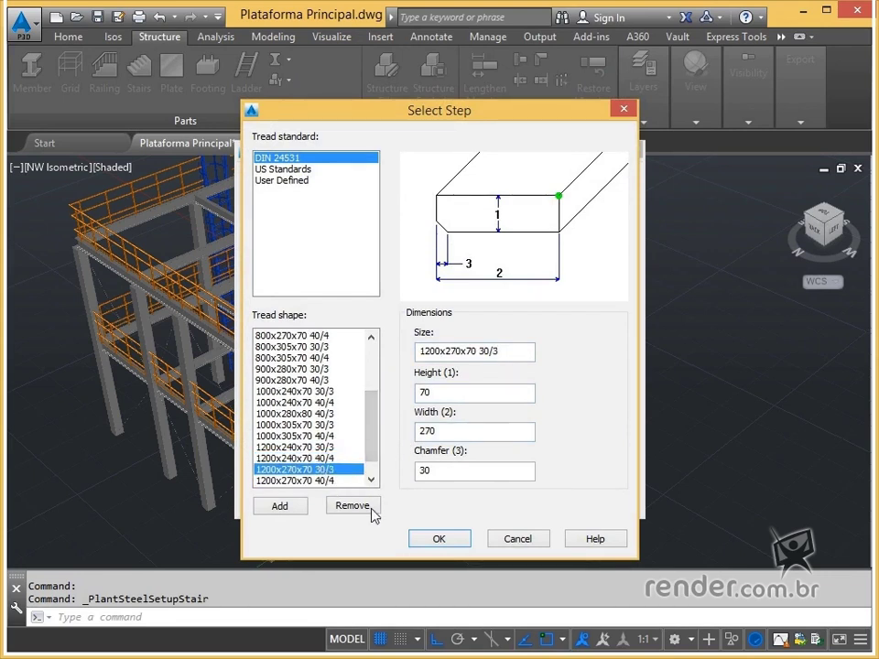
{"action": "left_click", "coordinate": [431, 540]}
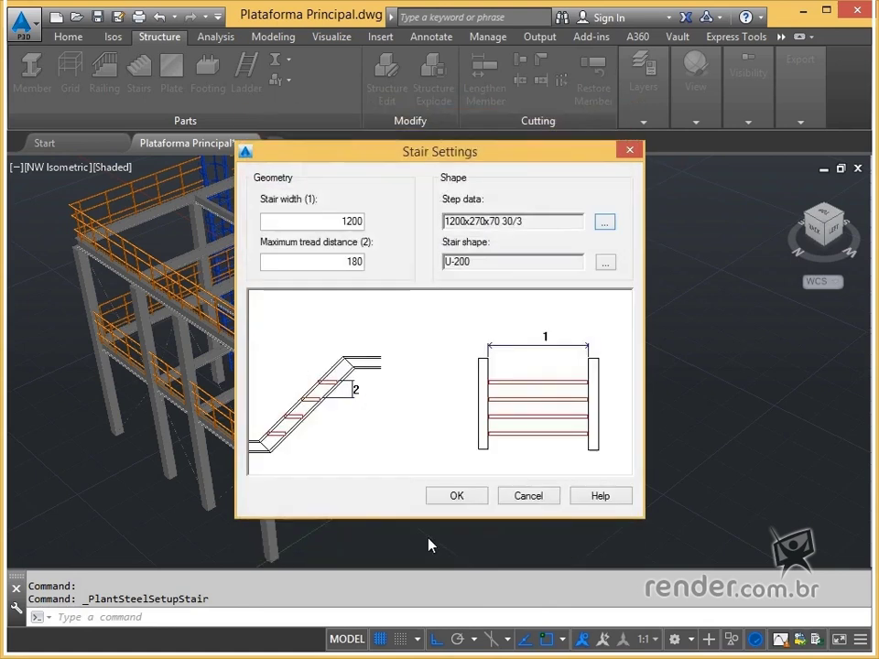
- Set the stair shape to the DIN U-240 profile and accept the stair settings
{"action": "left_click", "coordinate": [607, 266]}
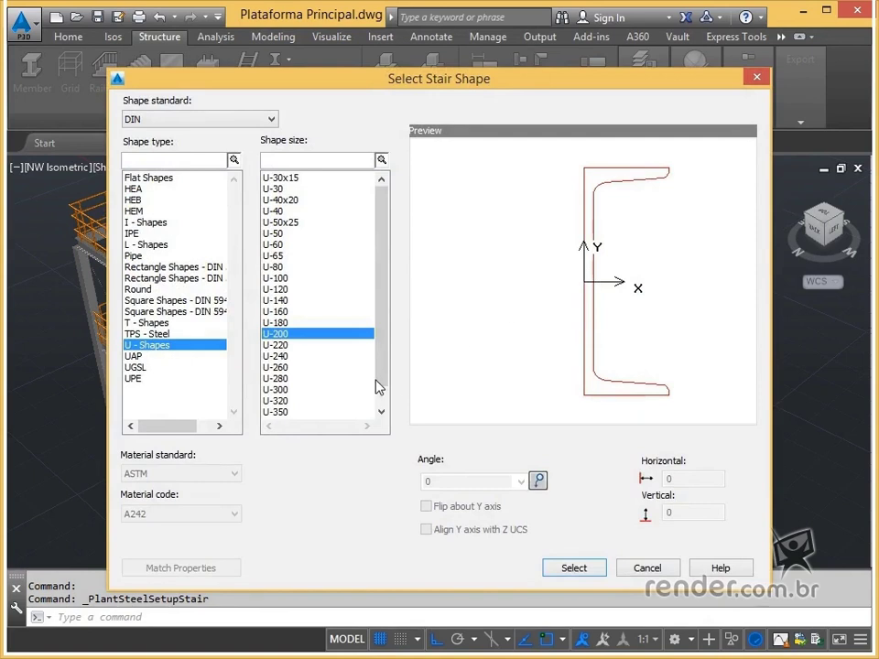
{"action": "left_click", "coordinate": [282, 356]}
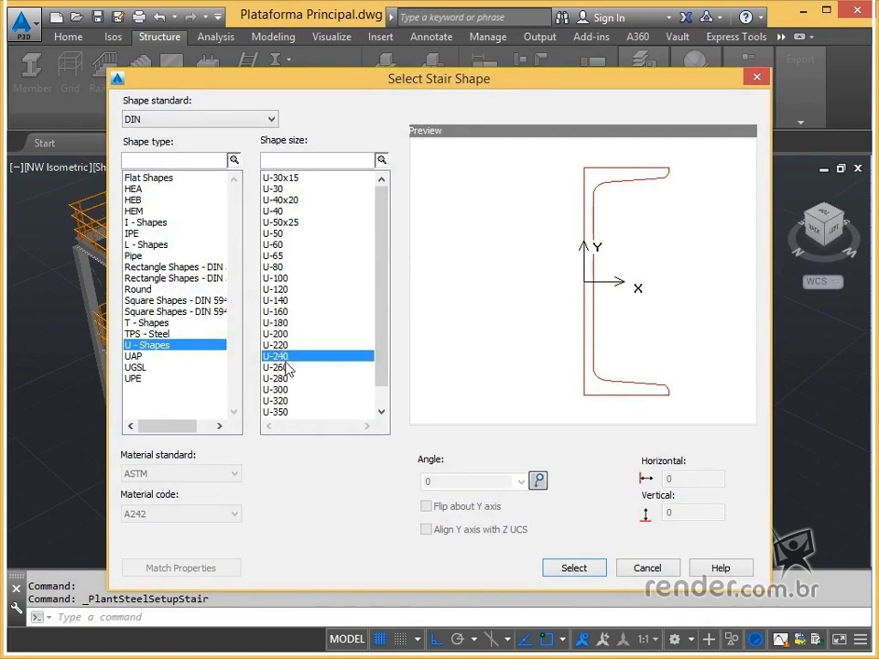
{"action": "left_click", "coordinate": [562, 568]}
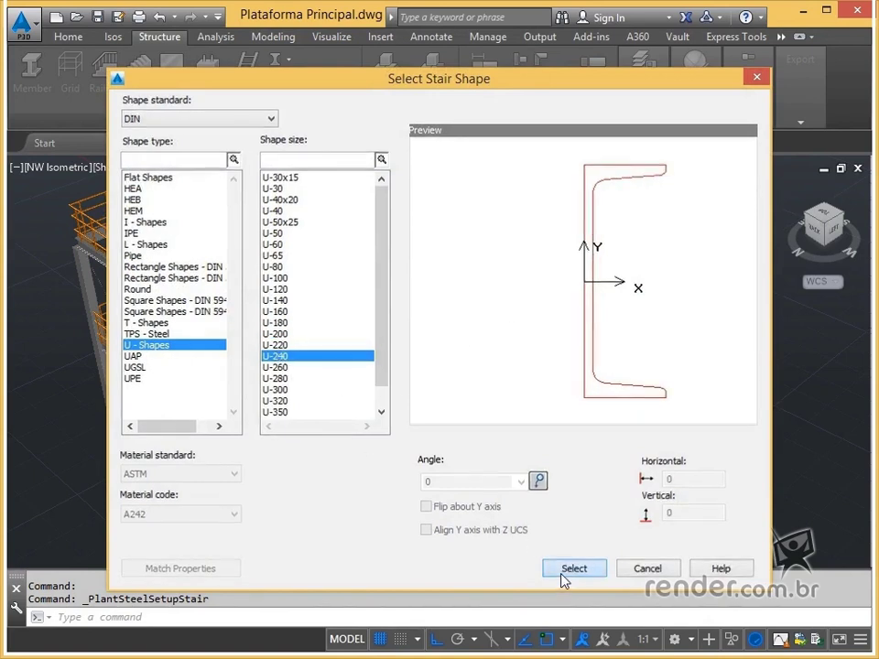
{"action": "left_click", "coordinate": [463, 500]}
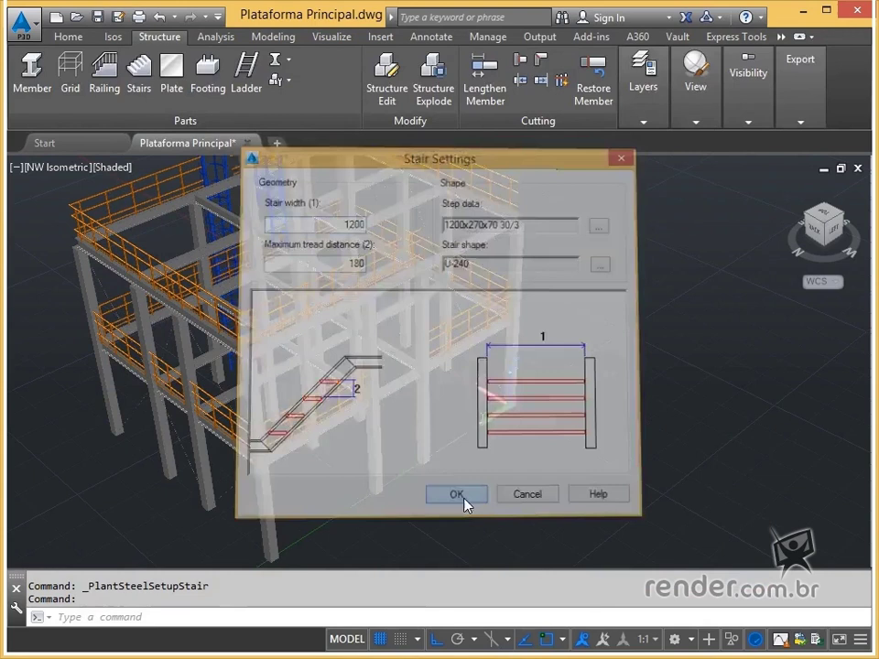
- Start a new stair and, while picking its first point, turn the Perfis Metálicos layer off and the Grid layer on
{"action": "left_click", "coordinate": [145, 96]}
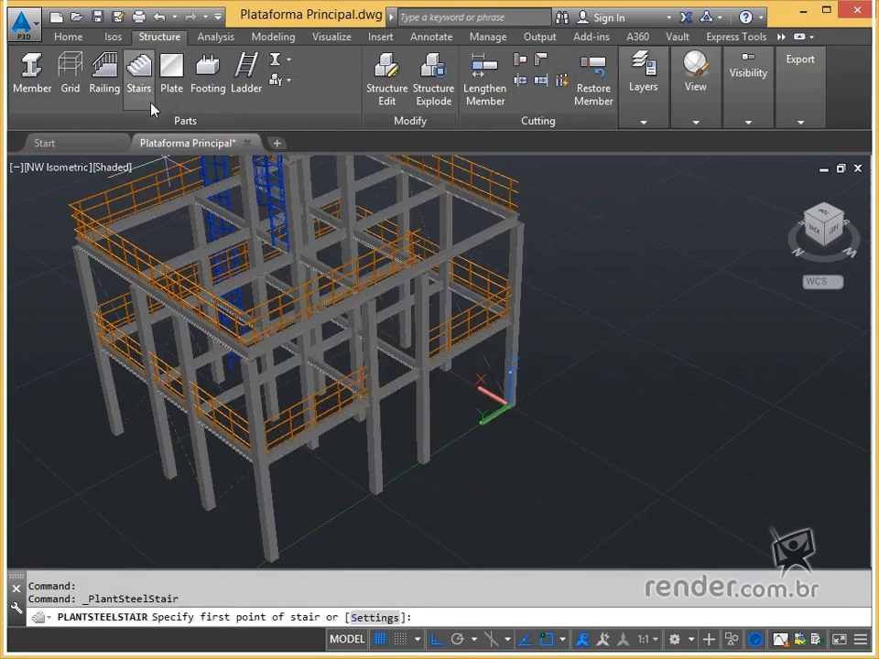
{"action": "left_click", "coordinate": [643, 123]}
{"action": "left_click", "coordinate": [746, 142]}
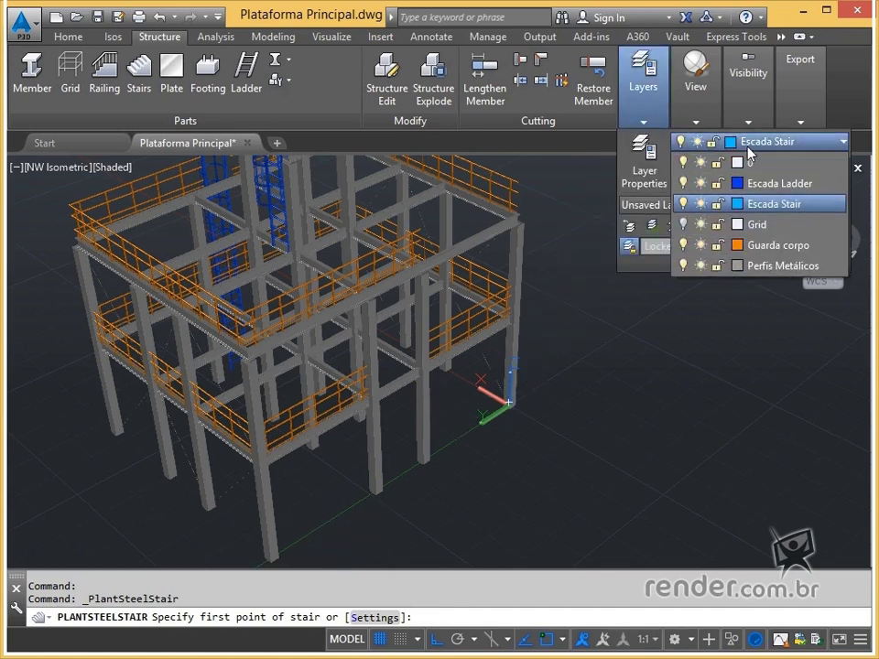
{"action": "left_click", "coordinate": [683, 267]}
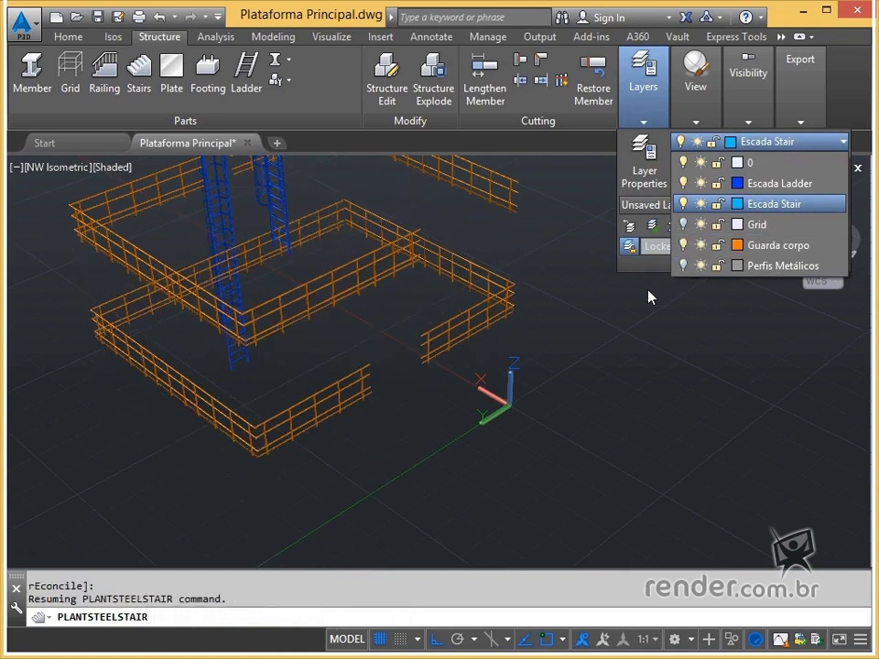
{"action": "left_click", "coordinate": [681, 224]}
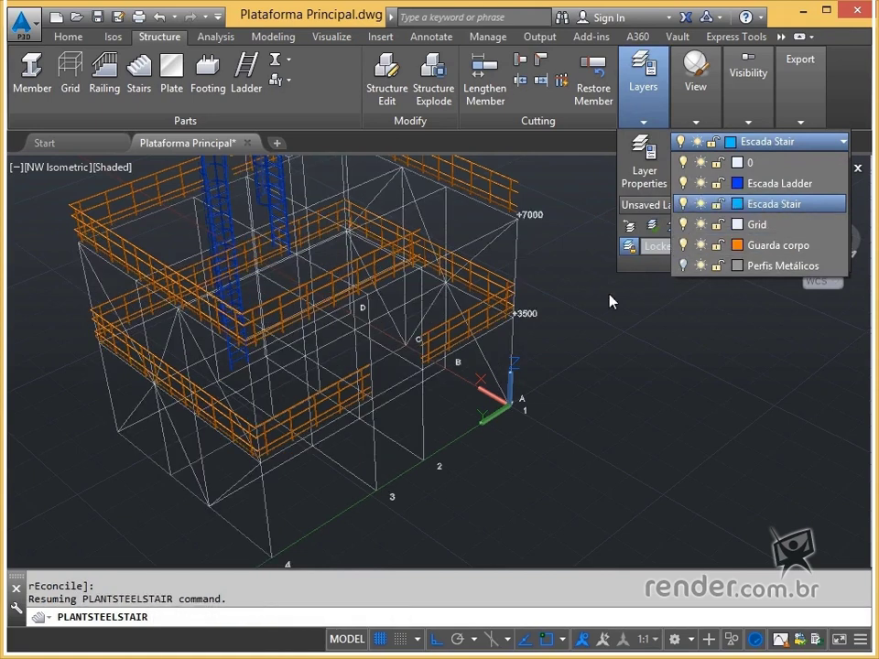
{"action": "left_click", "coordinate": [304, 517]}
- Draw the stair along grid line A from axis 4 at ground level, through axes 3 and 2 at +3500, to axis 1 at +7000
{"action": "middle_click_drag", "start_coordinate": [306, 522], "coordinate": [359, 436]}
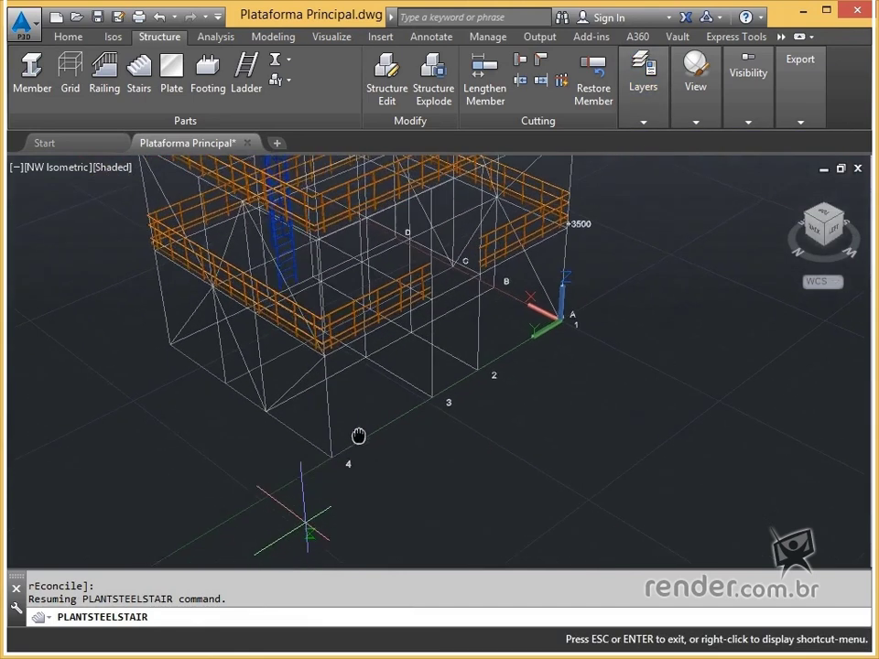
{"action": "left_click", "coordinate": [331, 456]}
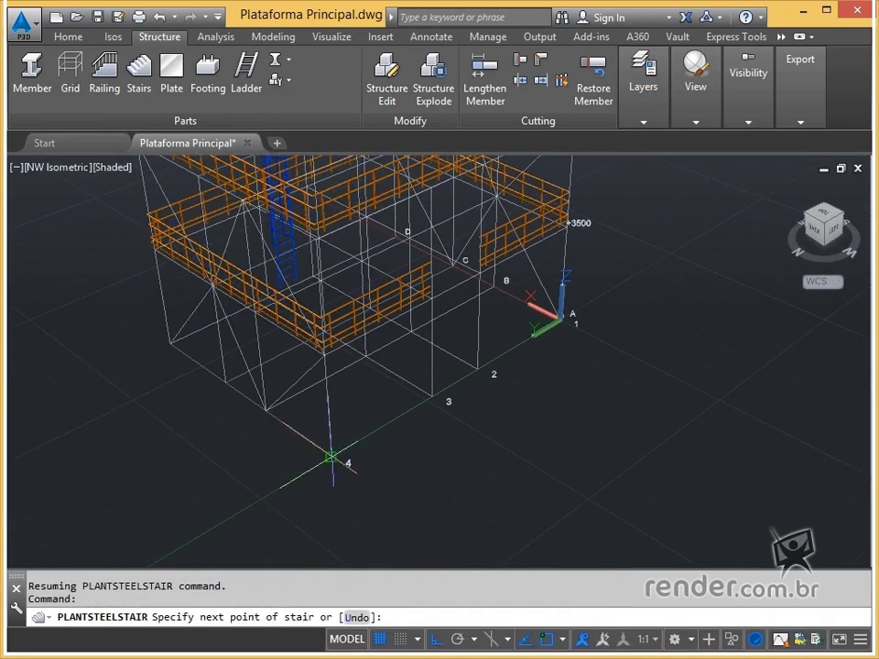
{"action": "left_click", "coordinate": [428, 300]}
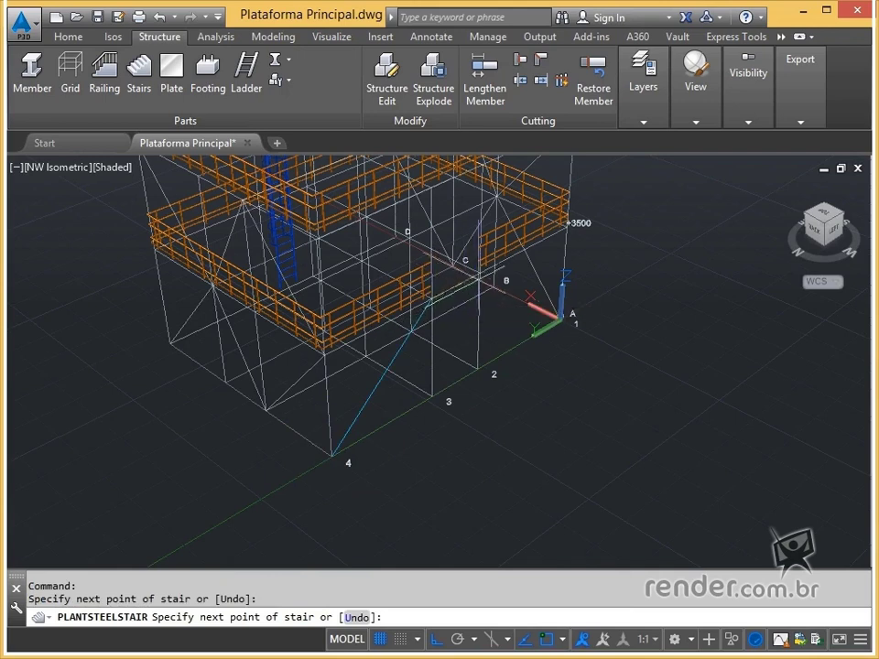
{"action": "left_click", "coordinate": [480, 274]}
{"action": "middle_click_drag", "start_coordinate": [479, 284], "coordinate": [344, 447]}
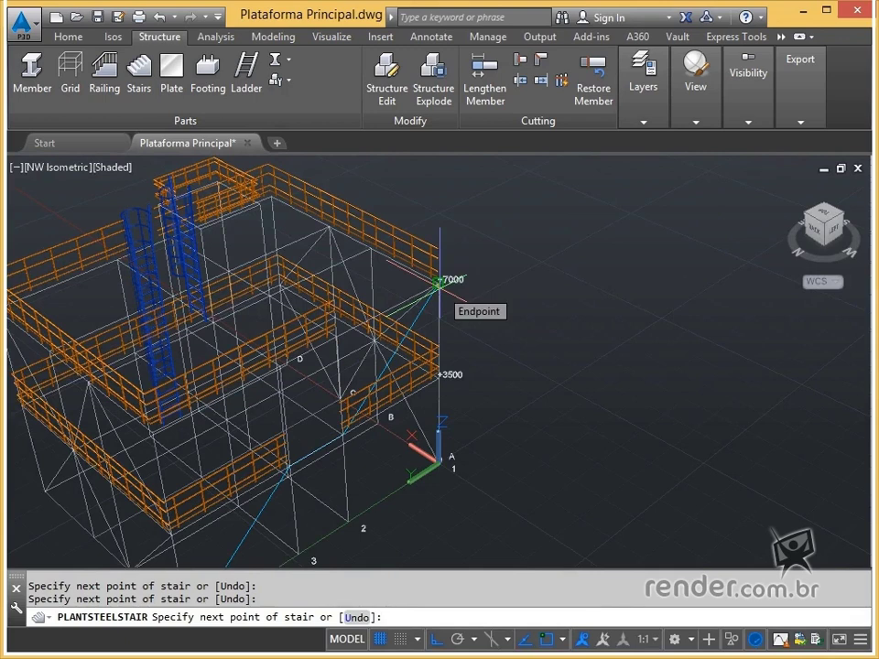
{"action": "left_click", "coordinate": [438, 282]}
{"action": "key", "text": "Escape"}
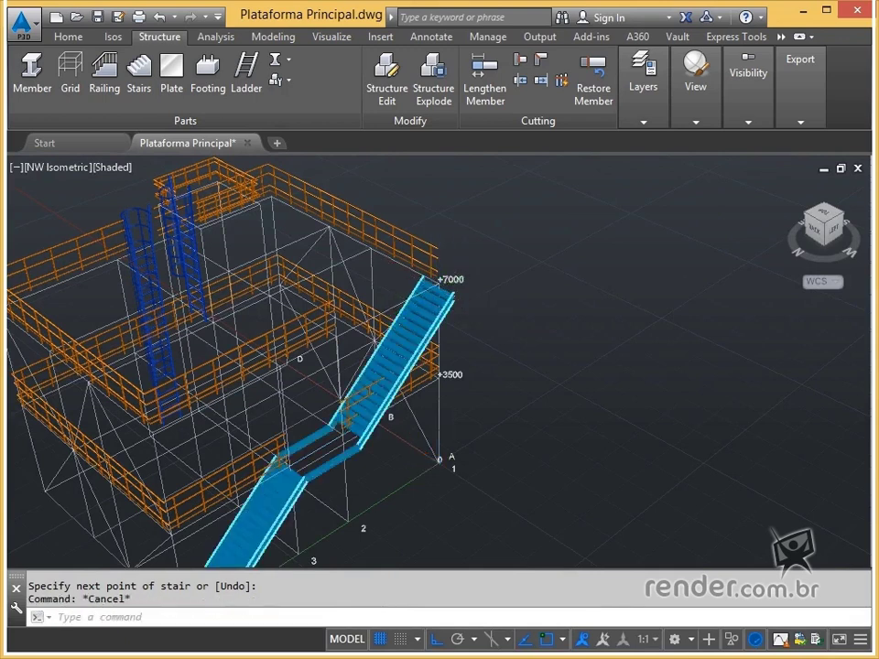
- Move the stair 750 outward from the platform, perpendicular to grid line A
{"action": "scroll", "coordinate": [437, 362], "scroll_direction": "up", "scroll_amount": 4}
{"action": "middle_click_drag", "start_coordinate": [436, 288], "coordinate": [478, 343]}
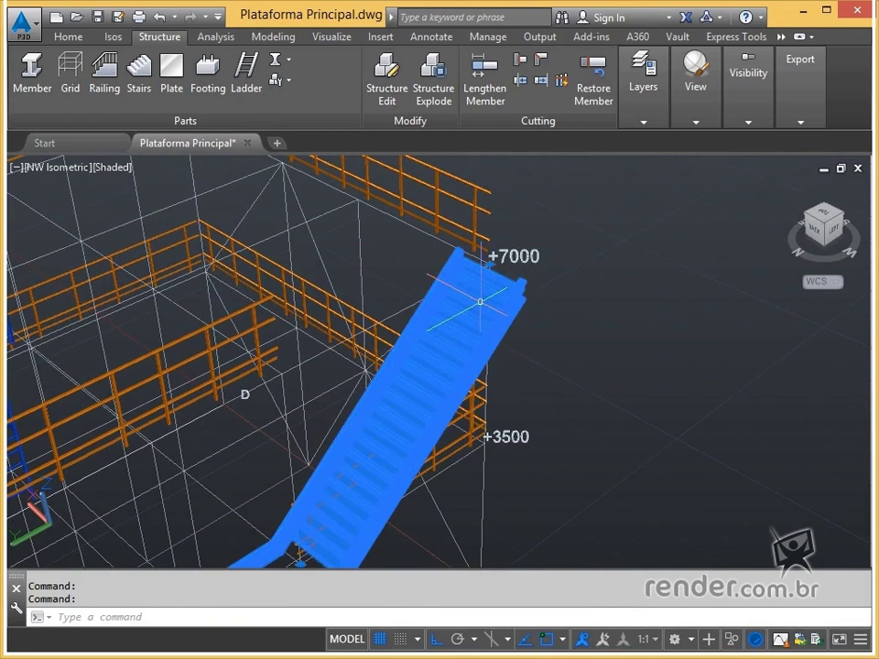
{"action": "type", "text": "move"}
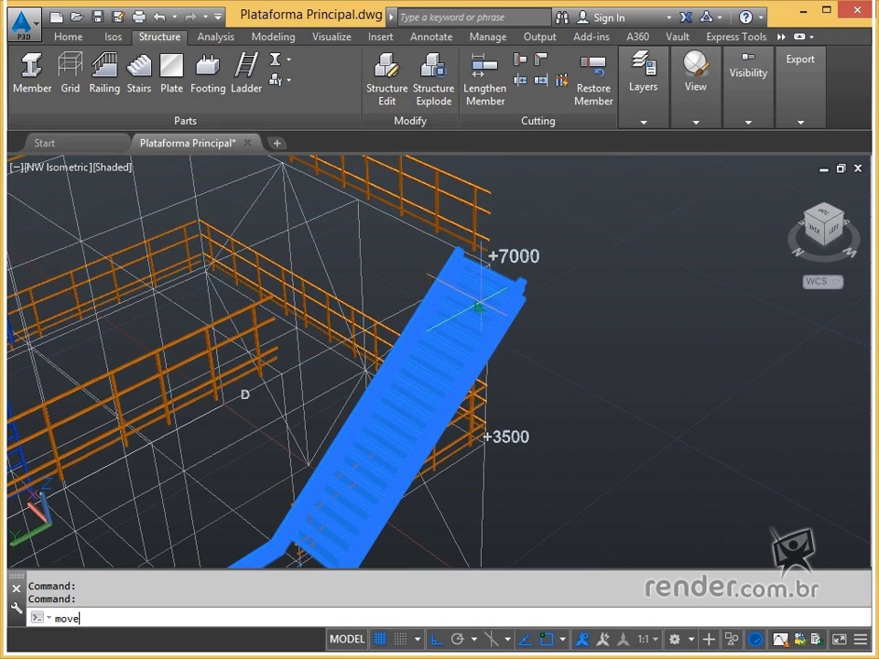
{"action": "key", "text": "Return"}
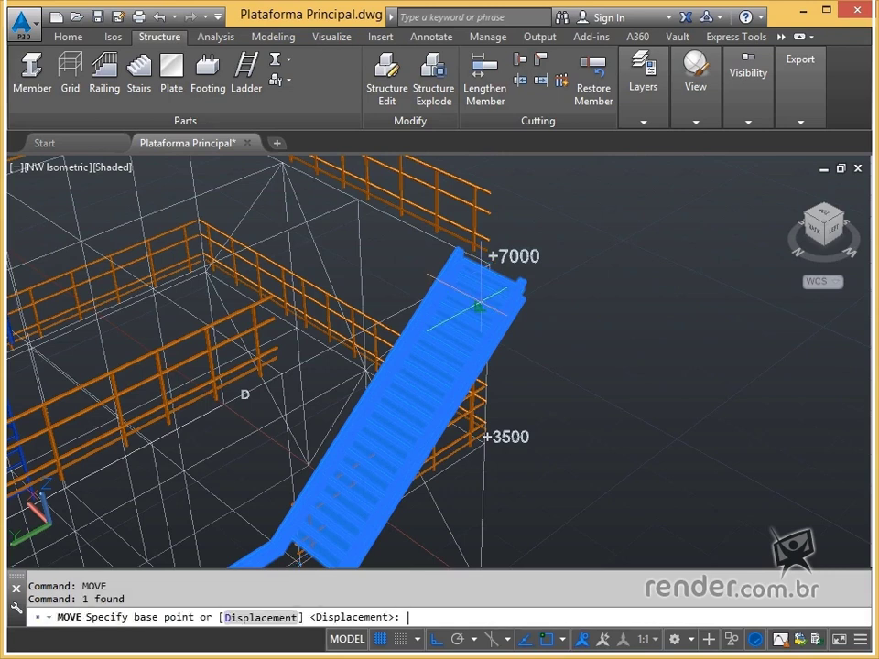
{"action": "left_click", "coordinate": [531, 274]}
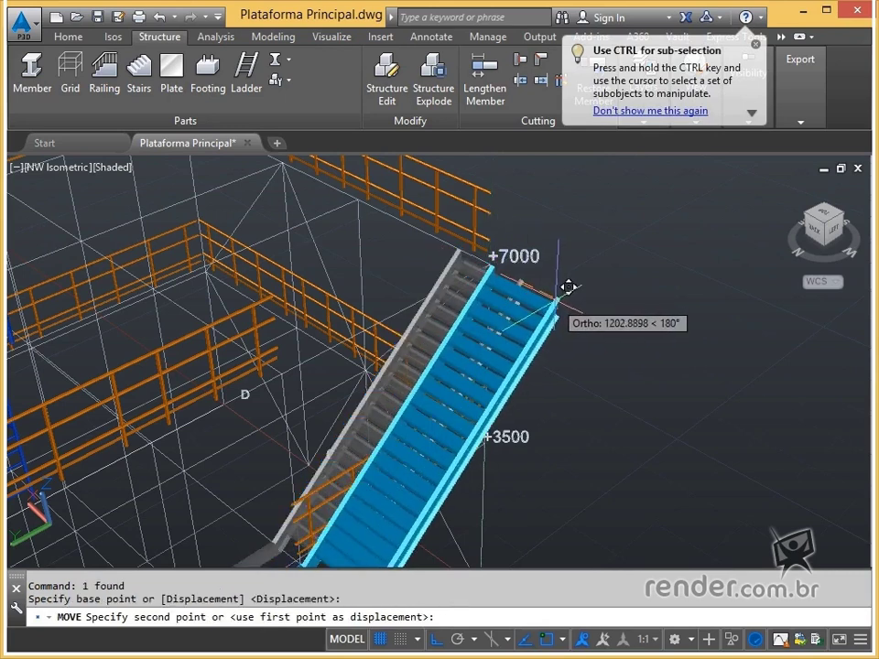
{"action": "type", "text": "750"}
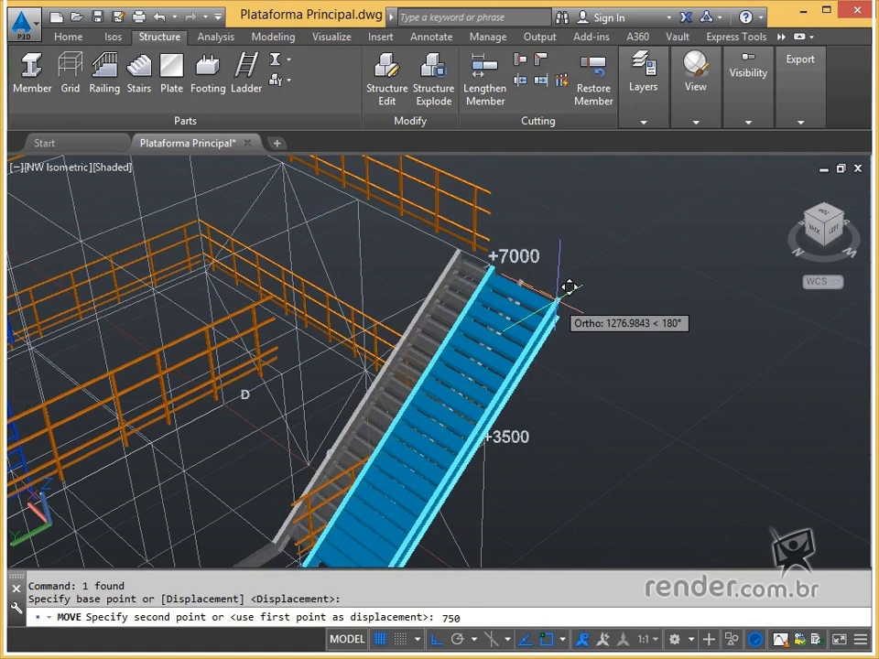
{"action": "key", "text": "Return"}
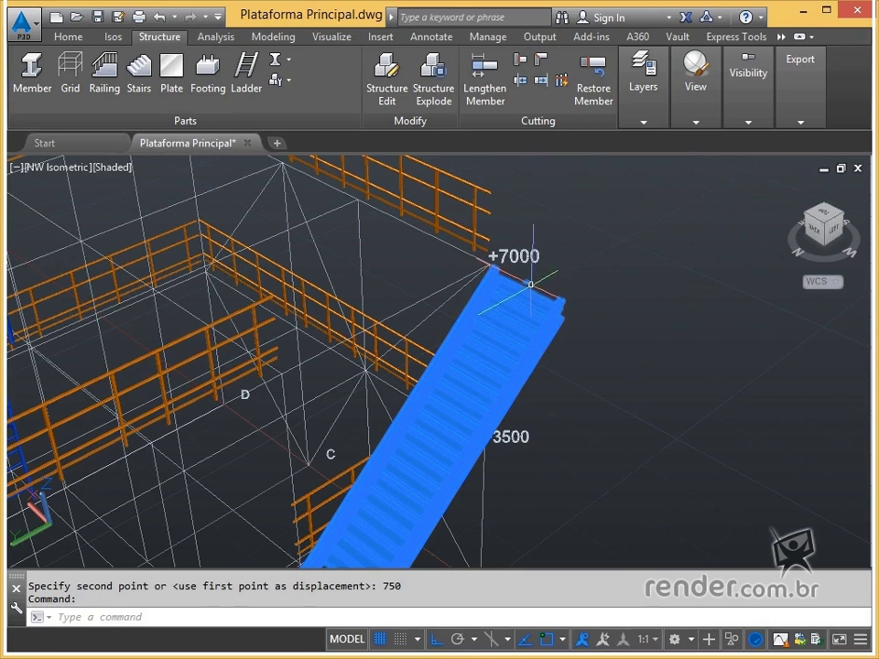
- Stretch the stair's upper end 1000 back along grid line A, from axis 1 toward axis 2
{"action": "left_click", "coordinate": [528, 284]}
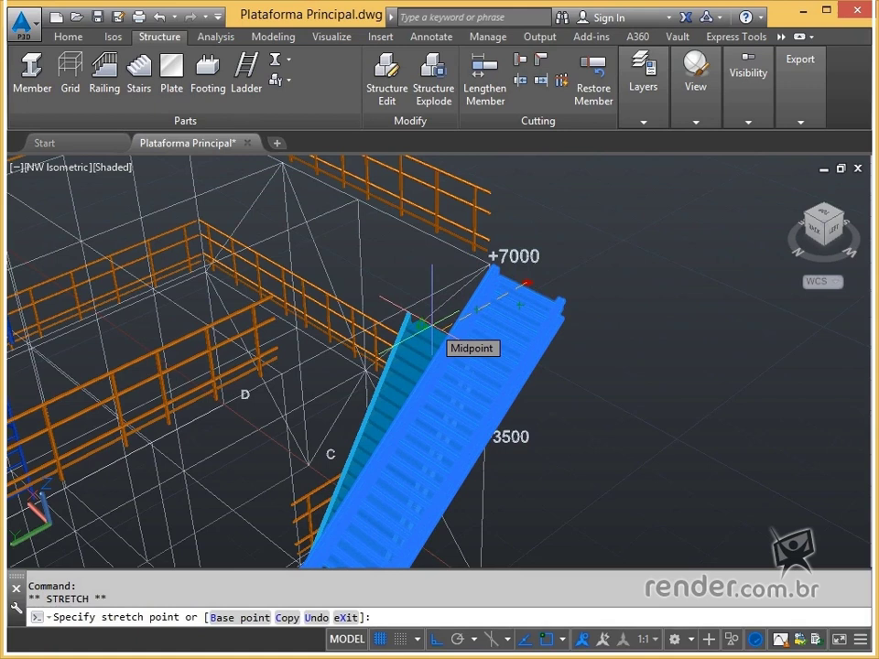
{"action": "type", "text": "1000"}
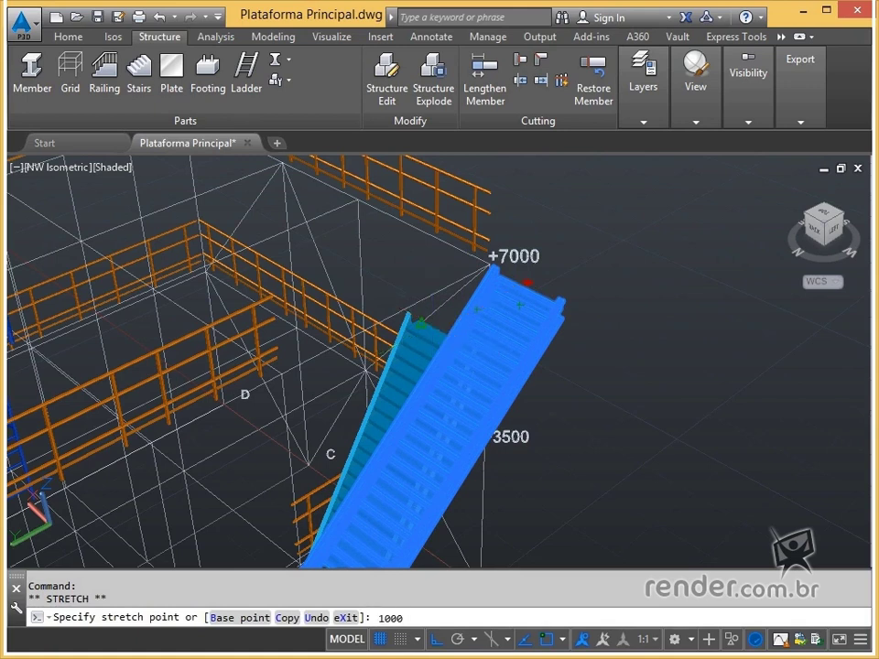
{"action": "key", "text": "Return"}
{"action": "key", "text": "Escape"}
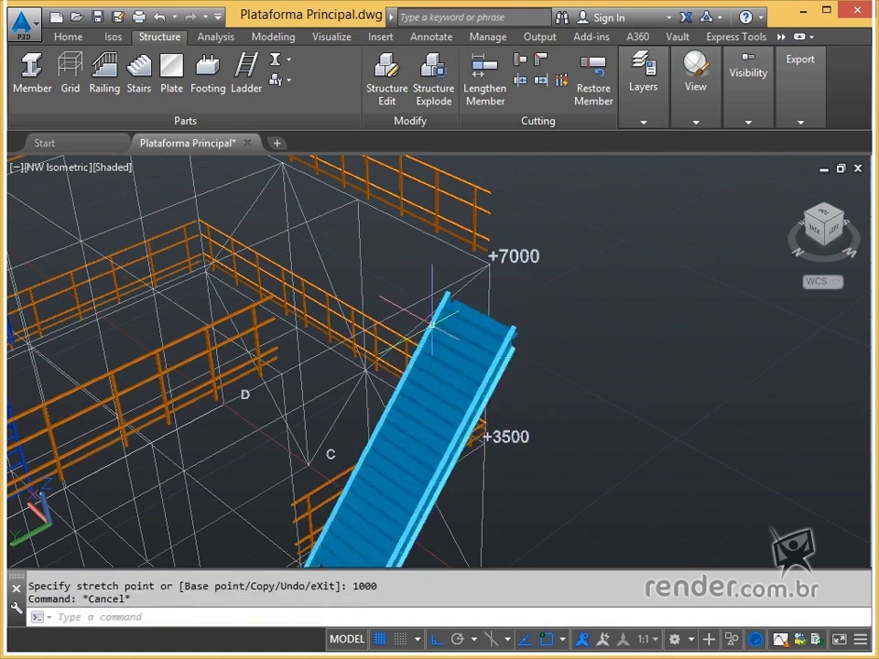
- Examine the stair's upper flight and +3500 landing up close and from the left side
{"action": "scroll", "coordinate": [445, 350], "scroll_direction": "up", "scroll_amount": 3}
{"action": "middle_click_drag", "start_coordinate": [464, 349], "coordinate": [508, 220]}
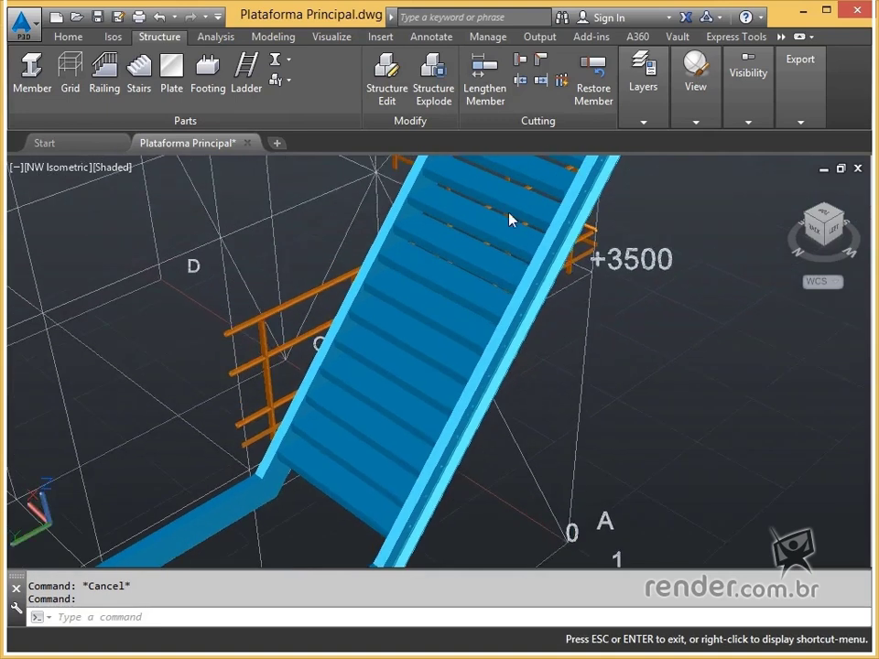
{"action": "scroll", "coordinate": [436, 321], "scroll_direction": "up", "scroll_amount": 2}
{"action": "middle_click_drag", "start_coordinate": [436, 321], "coordinate": [431, 192]}
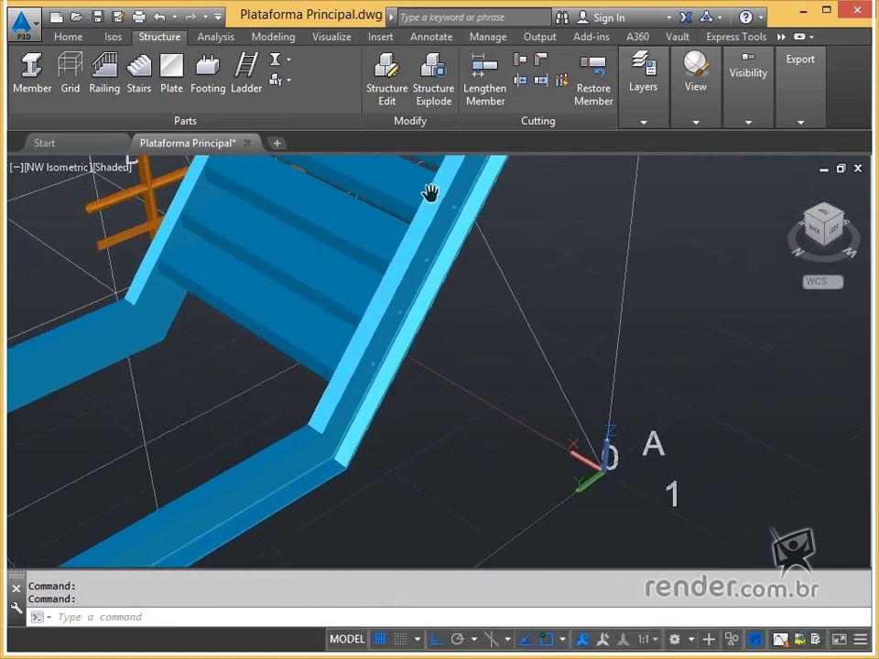
{"action": "left_click", "coordinate": [833, 230]}
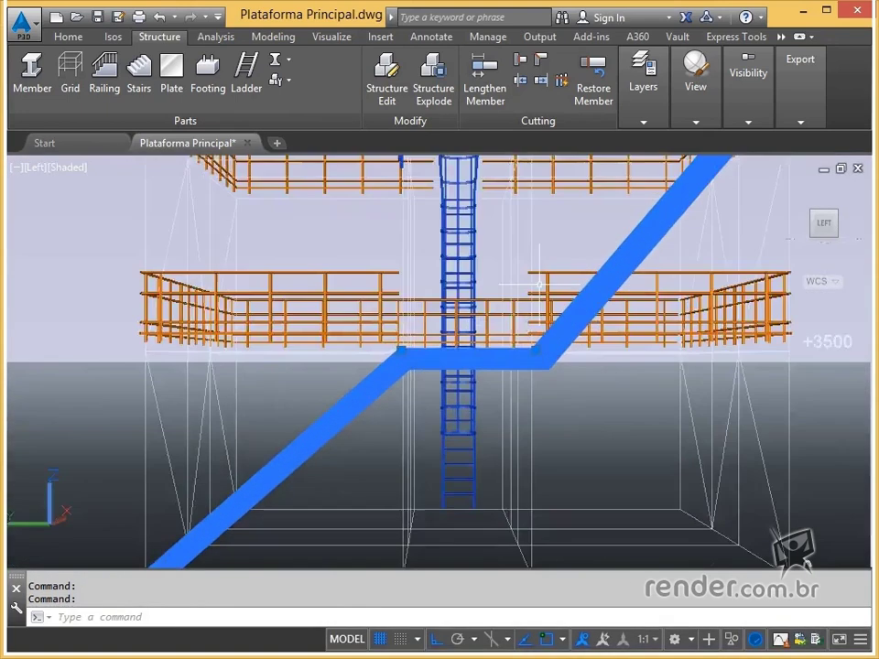
{"action": "middle_click_drag", "start_coordinate": [620, 294], "coordinate": [471, 383]}
{"action": "scroll", "coordinate": [471, 382], "scroll_direction": "up", "scroll_amount": 2}
{"action": "middle_click_drag", "start_coordinate": [551, 367], "coordinate": [388, 512]}
{"action": "key", "text": "Escape"}
{"action": "middle_click_drag", "start_coordinate": [351, 467], "coordinate": [403, 426]}
{"action": "scroll", "coordinate": [380, 487], "scroll_direction": "down", "scroll_amount": 1}
{"action": "left_click", "coordinate": [789, 199]}
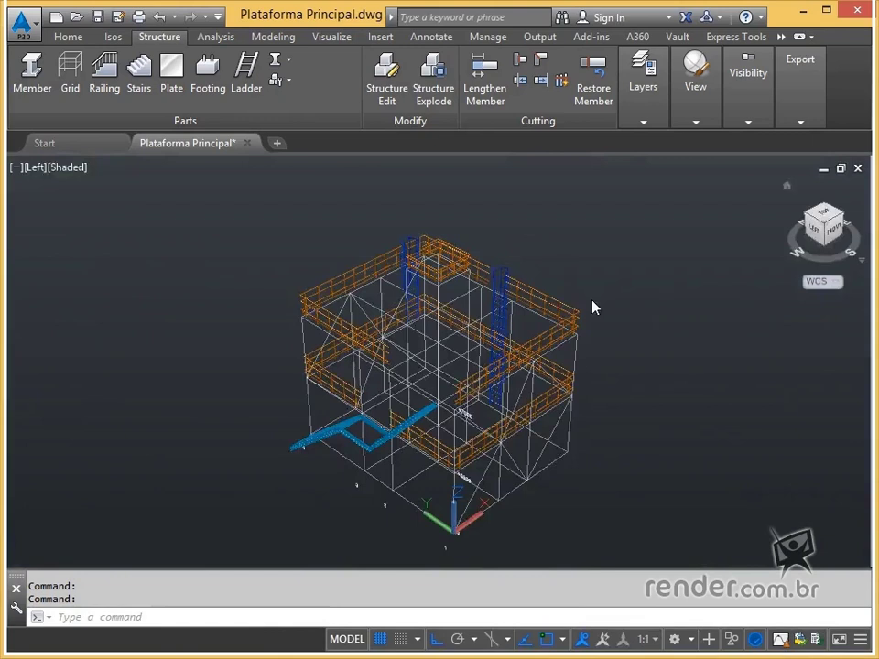
- Set the structural member shape to DIN IPE-240 and accept the member settings
{"action": "scroll", "coordinate": [448, 375], "scroll_direction": "up", "scroll_amount": 2}
{"action": "scroll", "coordinate": [436, 361], "scroll_direction": "up", "scroll_amount": 3}
{"action": "middle_click_drag", "start_coordinate": [427, 452], "coordinate": [429, 335]}
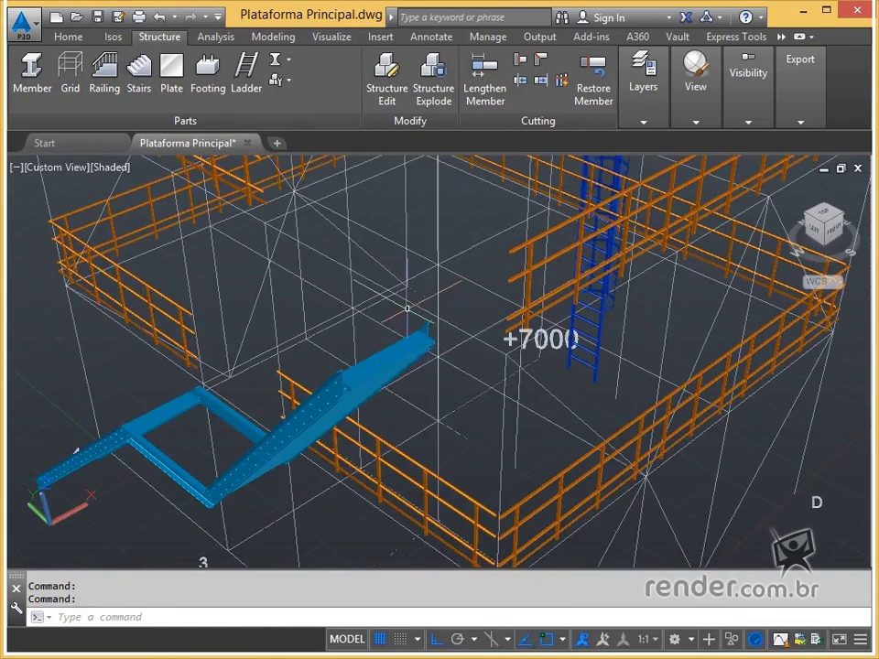
{"action": "left_click", "coordinate": [287, 84]}
{"action": "left_click", "coordinate": [322, 108]}
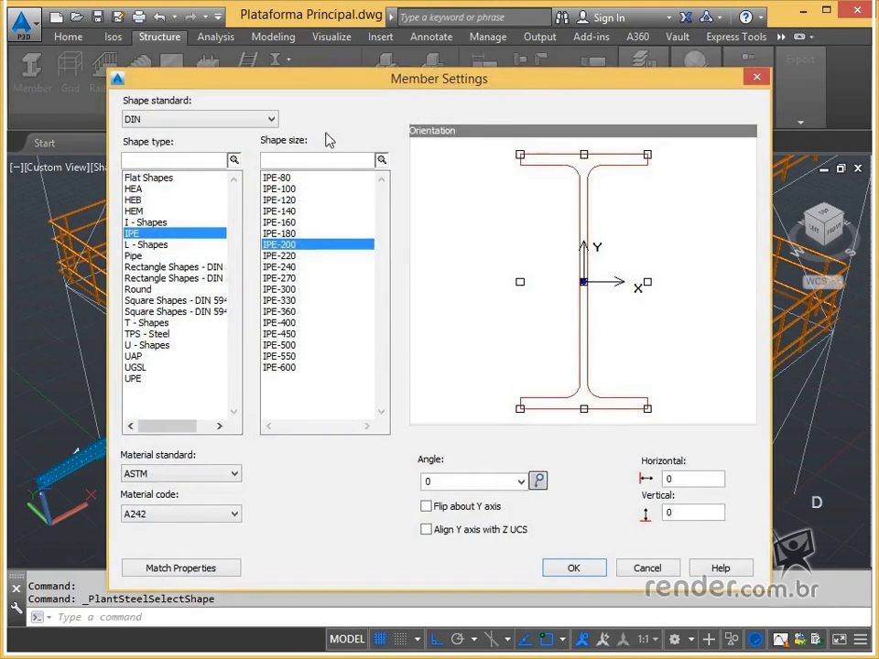
{"action": "left_click", "coordinate": [277, 267]}
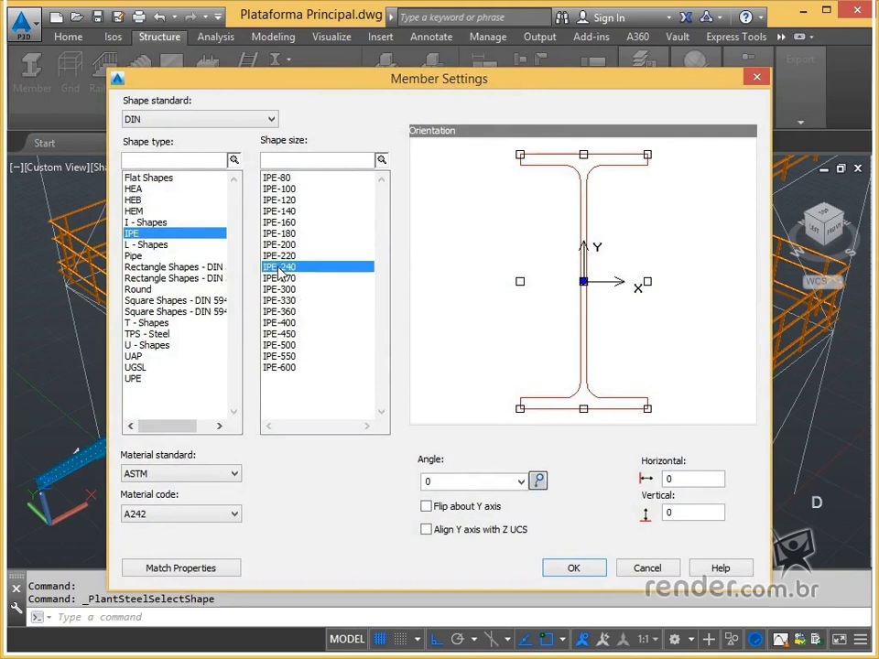
{"action": "left_click", "coordinate": [573, 567]}
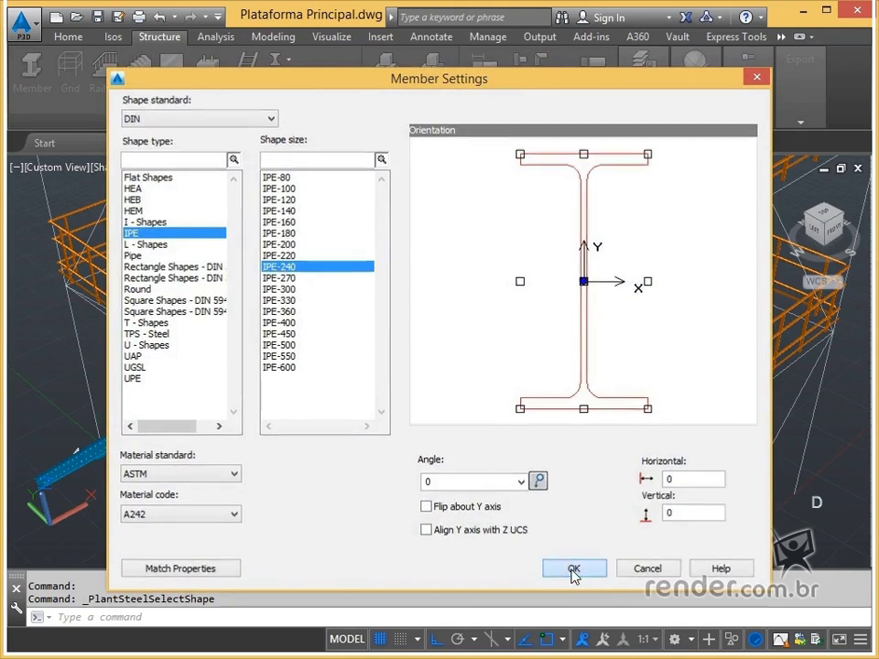
- Draw landing guide lines from the +7000 corner at A-1: 1500 outward, 1000 parallel to grid line A, and back to the platform edge
{"action": "type", "text": "1"}
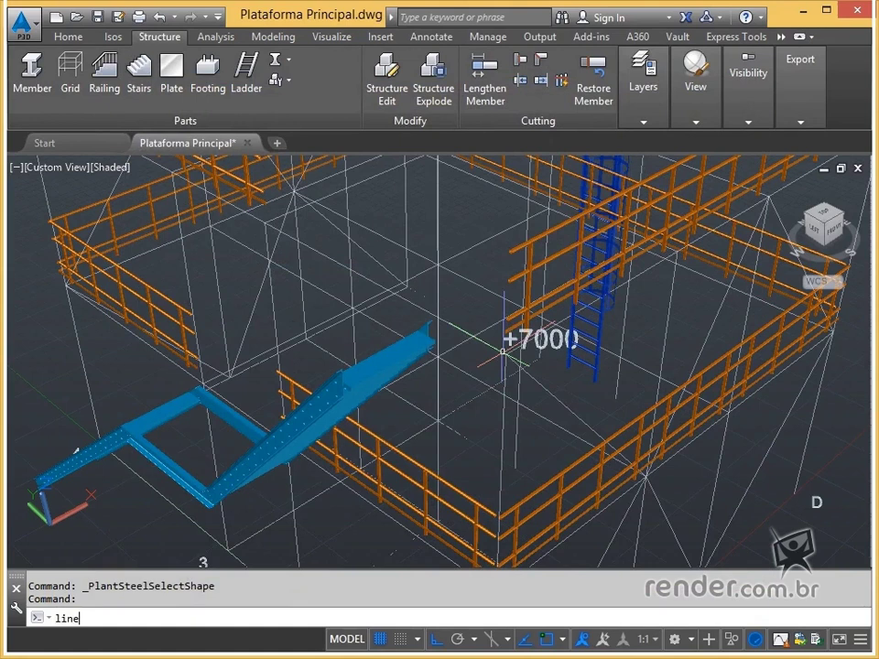
{"action": "type", "text": "ine"}
{"action": "key", "text": "Return"}
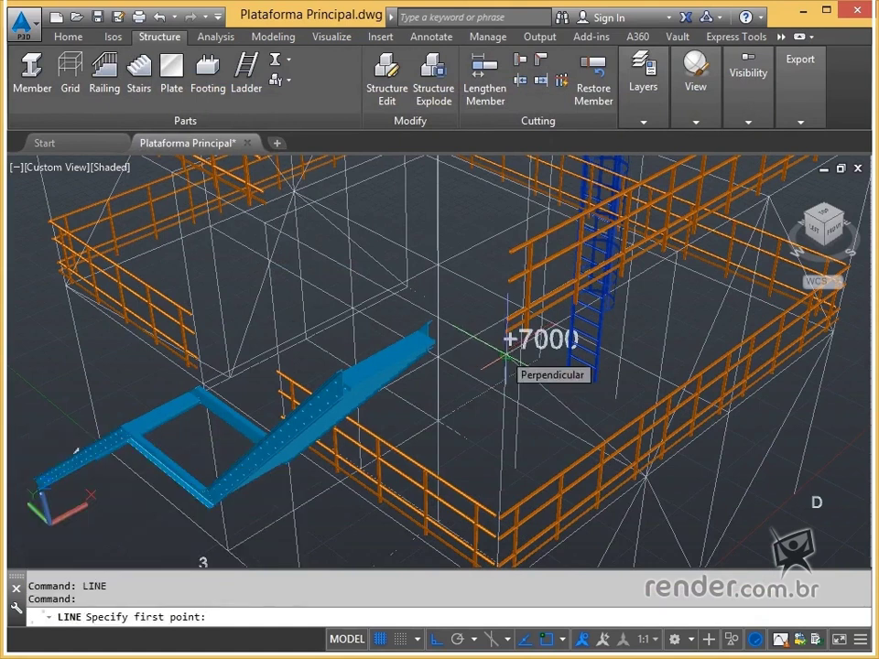
{"action": "left_click", "coordinate": [506, 355]}
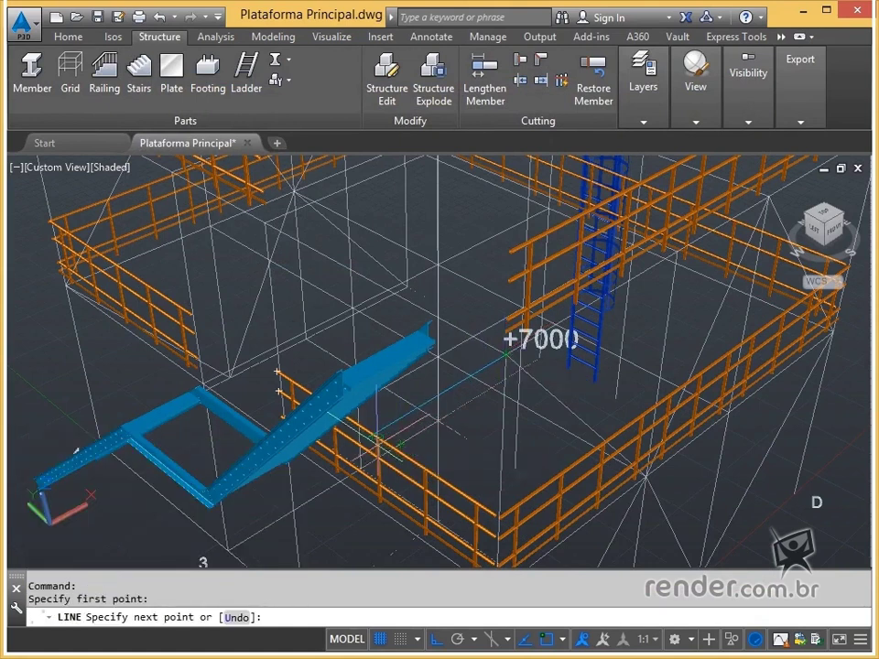
{"action": "type", "text": "1500"}
{"action": "key", "text": "Return"}
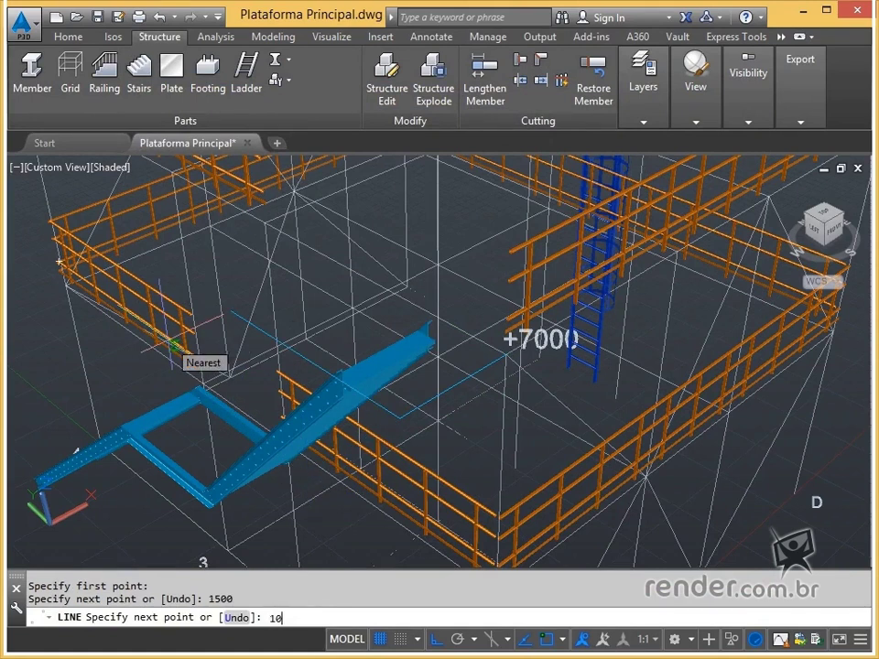
{"action": "type", "text": "1000"}
{"action": "key", "text": "Return"}
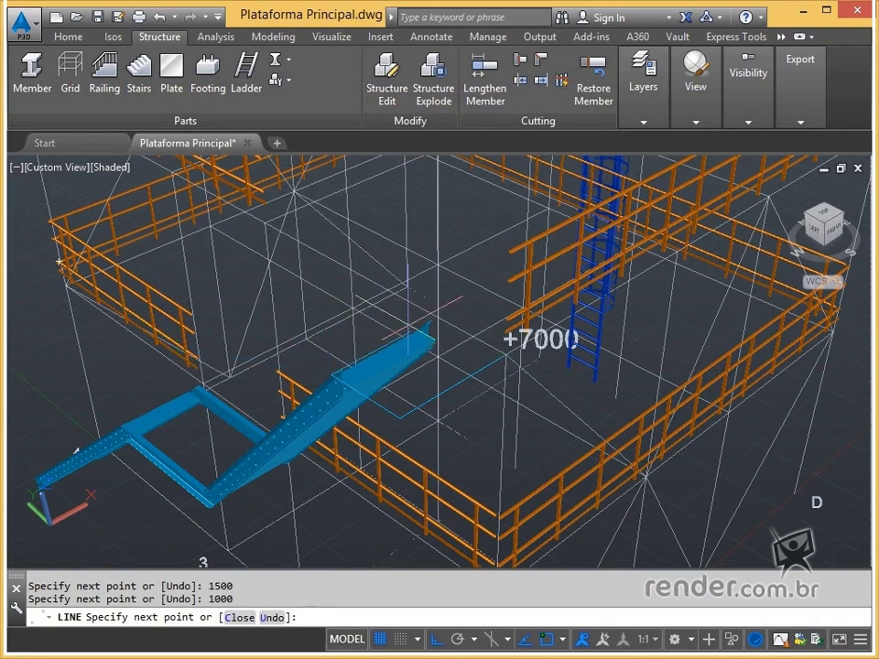
{"action": "key", "text": "Escape"}
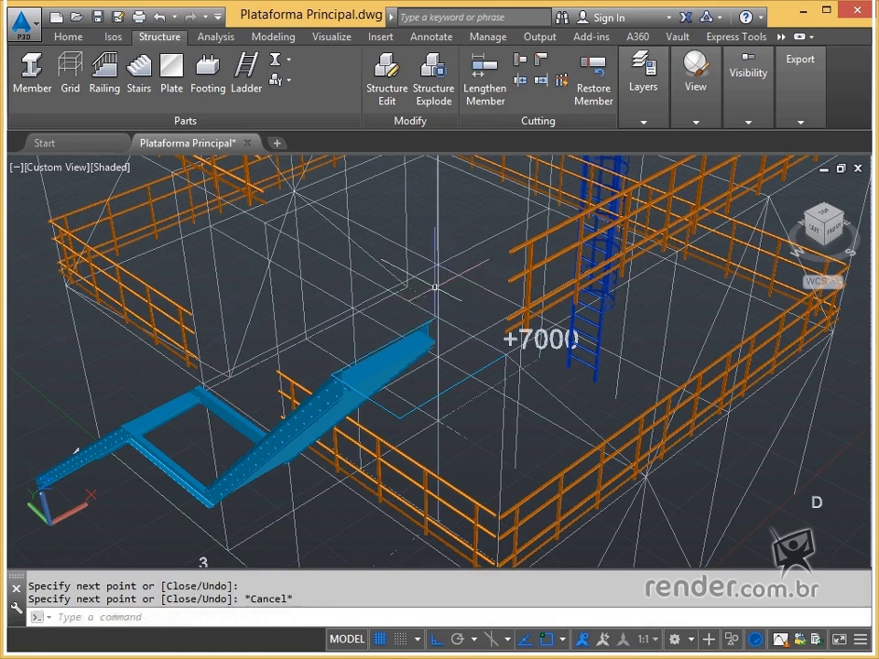
- Place IPE-240 members along the three guide lines to form the U-shaped landing frame at +7000
{"action": "left_click", "coordinate": [33, 78]}
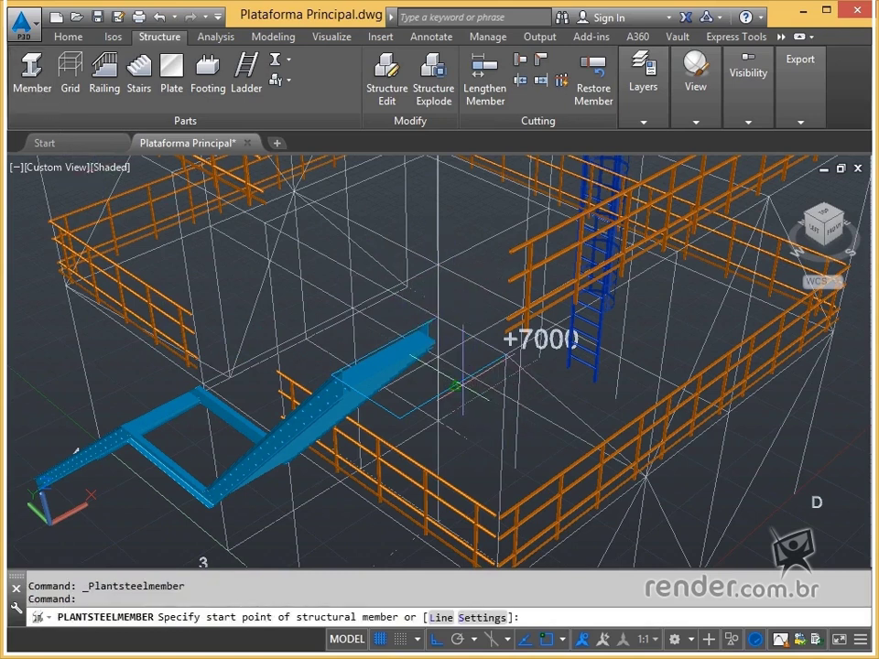
{"action": "left_click", "coordinate": [502, 362]}
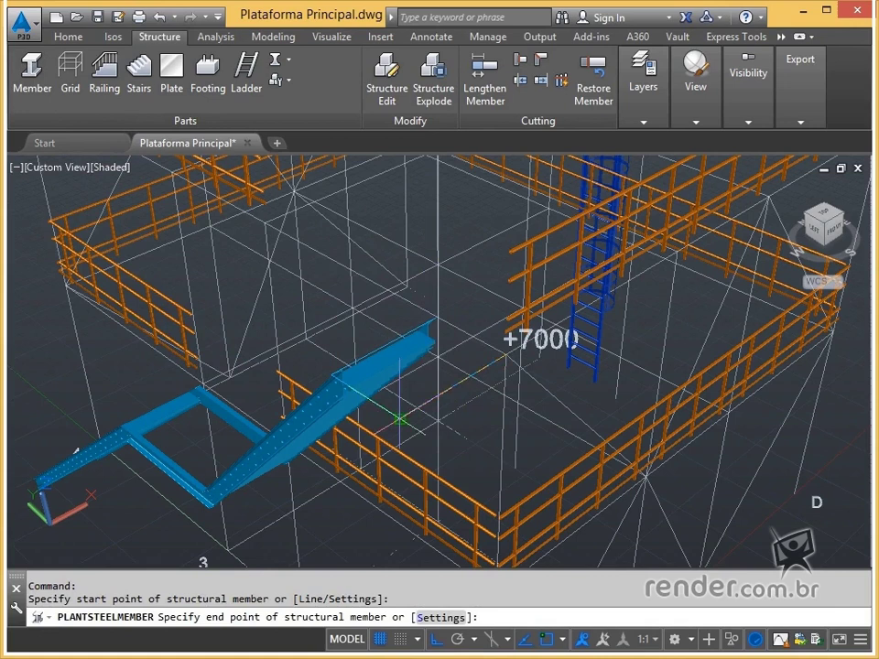
{"action": "left_click", "coordinate": [329, 375]}
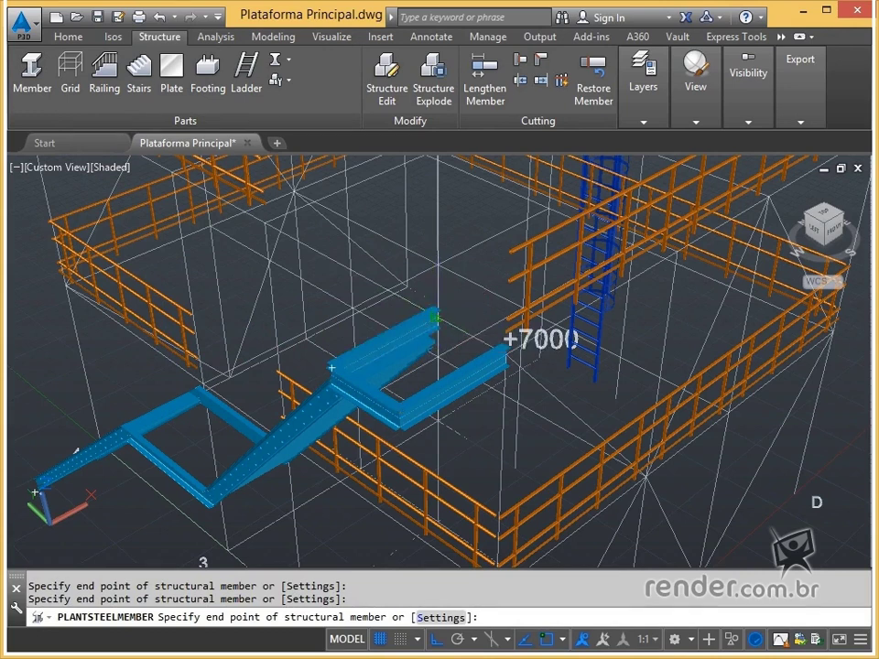
{"action": "key", "text": "Escape"}
- Miter both outer corners of the +7000 landing frame with bisector cuts between the front member and each side member
{"action": "scroll", "coordinate": [430, 302], "scroll_direction": "up", "scroll_amount": 2}
{"action": "scroll", "coordinate": [435, 348], "scroll_direction": "up", "scroll_amount": 5}
{"action": "middle_click_drag", "start_coordinate": [435, 348], "coordinate": [454, 379], "text": "shift"}
{"action": "scroll", "coordinate": [424, 344], "scroll_direction": "down", "scroll_amount": 3}
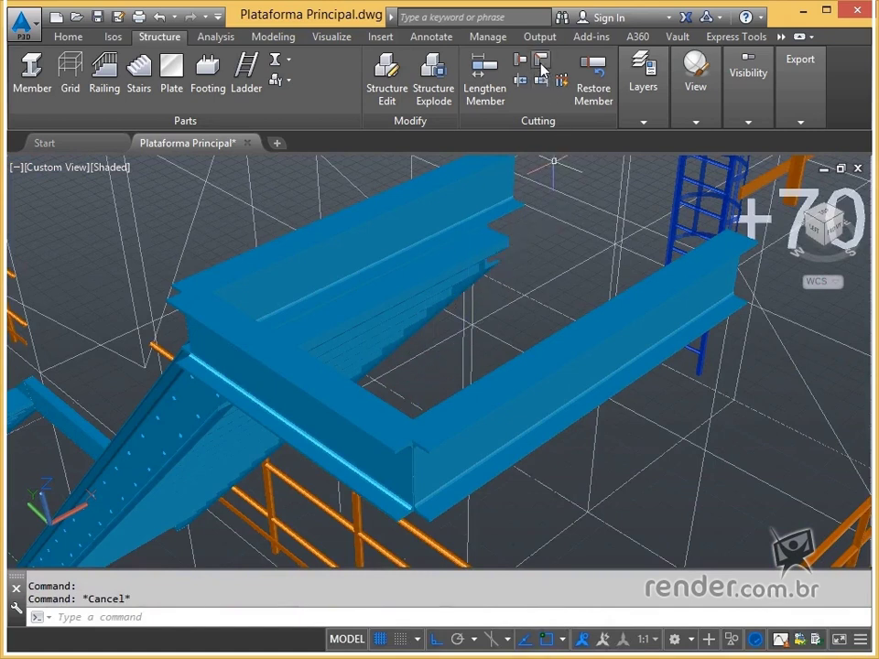
{"action": "left_click", "coordinate": [540, 61]}
{"action": "left_click", "coordinate": [474, 405]}
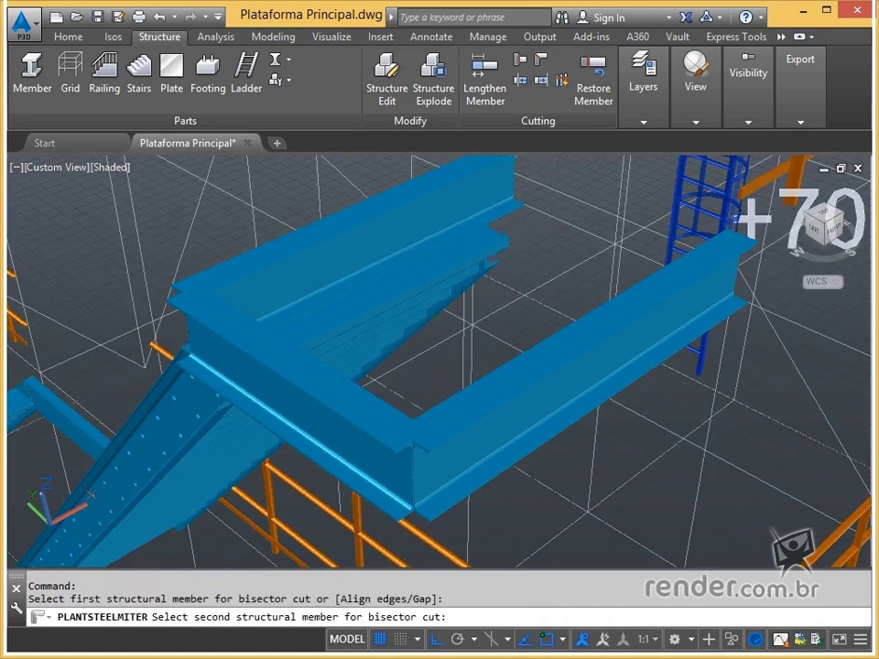
{"action": "left_click", "coordinate": [351, 404]}
{"action": "left_click", "coordinate": [257, 345]}
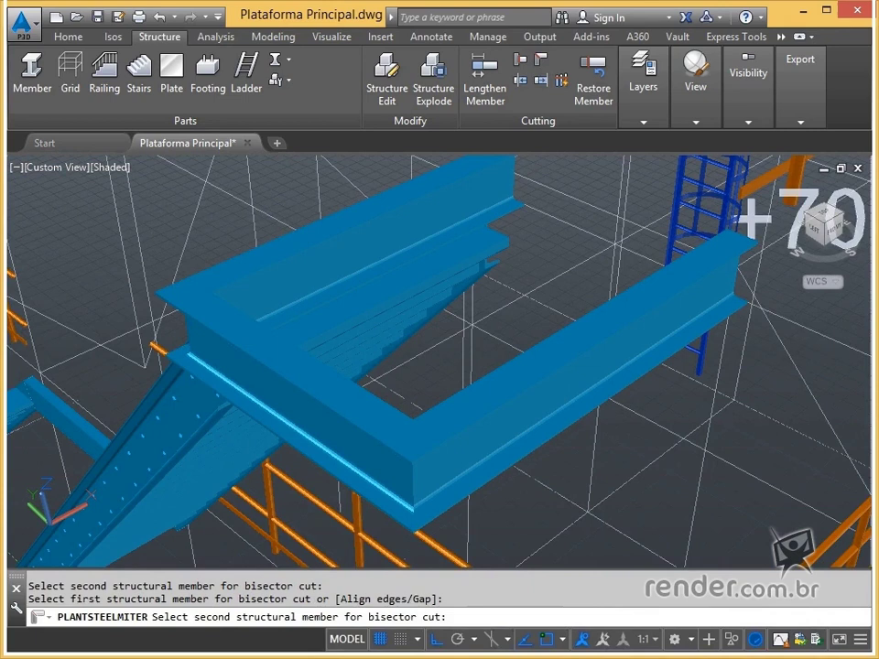
{"action": "left_click", "coordinate": [247, 282]}
{"action": "key", "text": "Escape"}
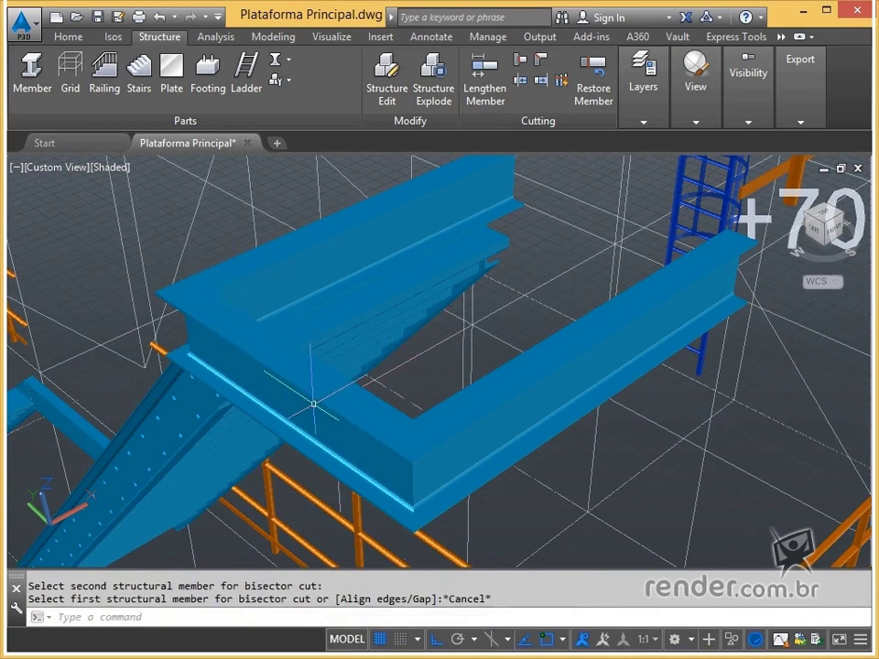
- Turn the Perfis Metálicos layer on
{"action": "left_click", "coordinate": [642, 80]}
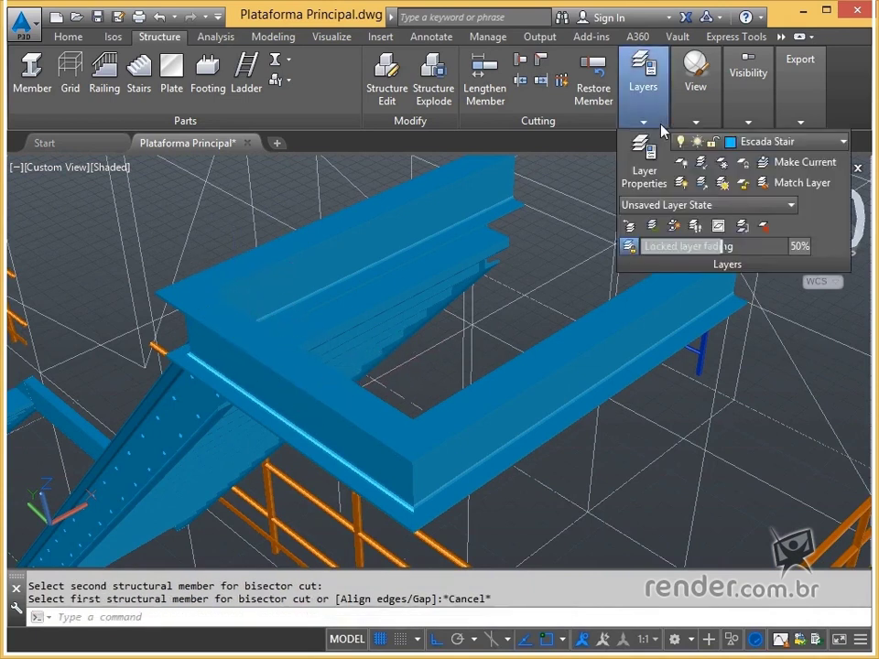
{"action": "left_click", "coordinate": [776, 143]}
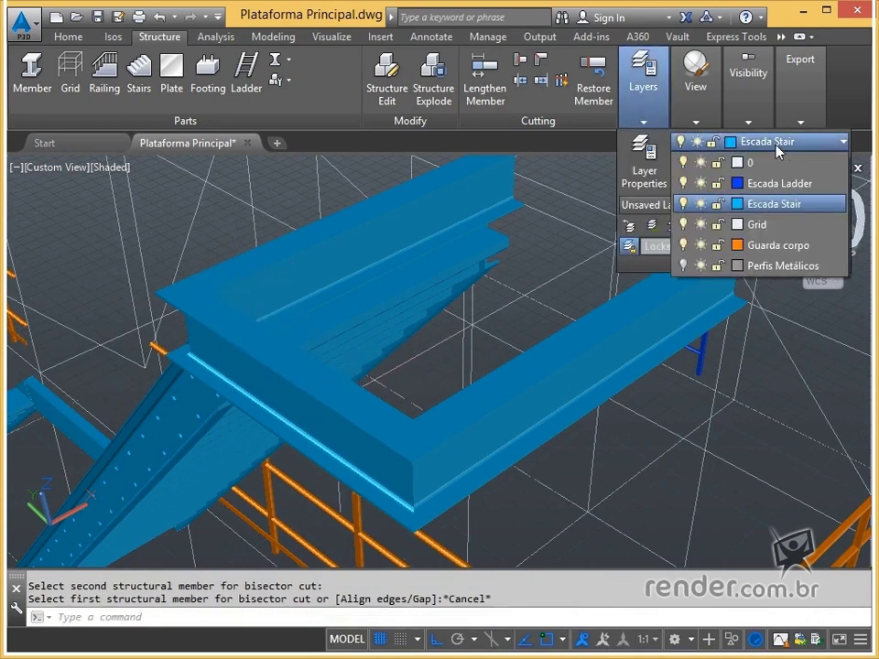
{"action": "left_click", "coordinate": [683, 265]}
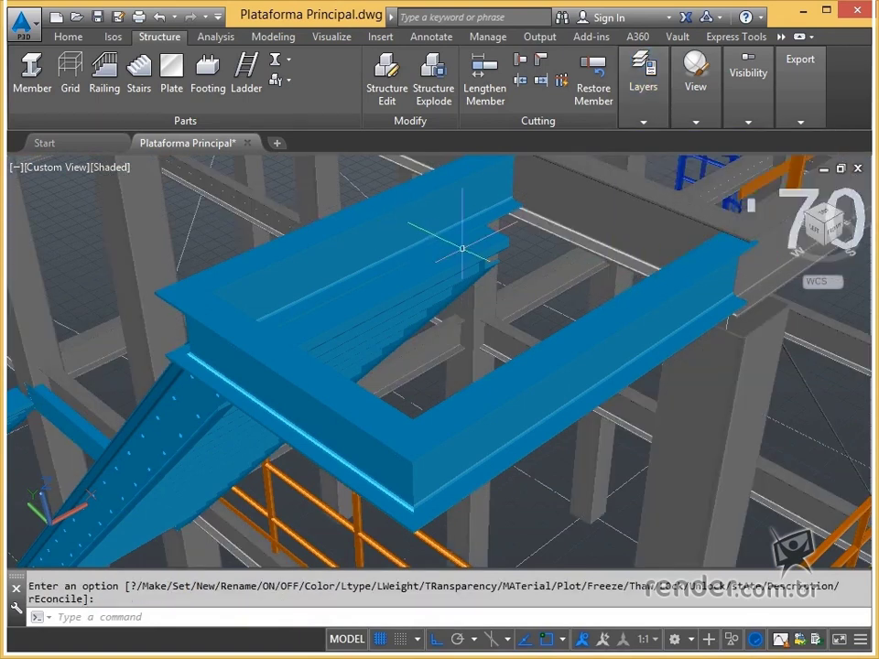
{"action": "scroll", "coordinate": [463, 248], "scroll_direction": "down", "scroll_amount": 5}
{"action": "key", "text": "Return"}
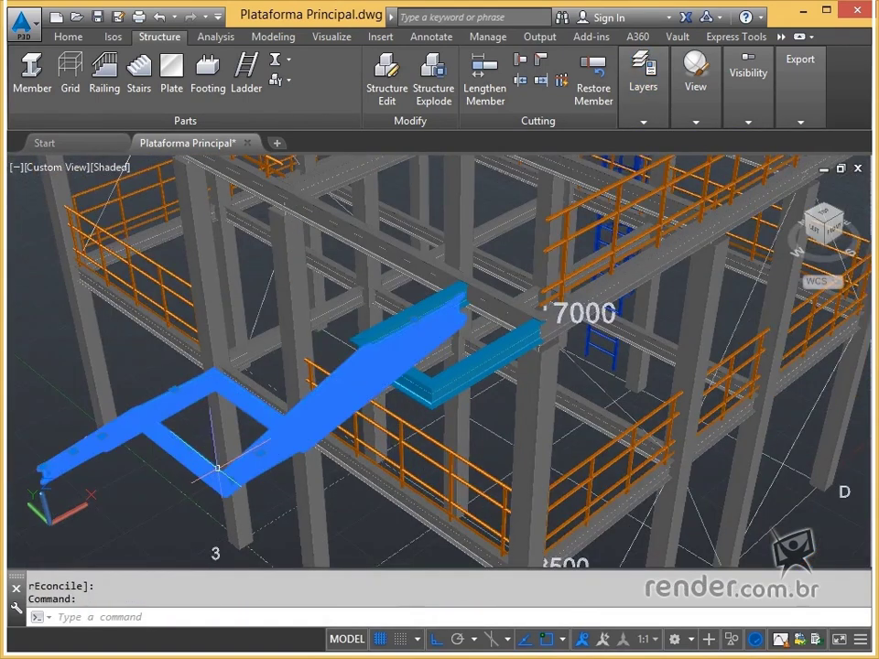
- Examine the stair and its +7000 landing frame against the steel structure in the NW isometric view
{"action": "left_click", "coordinate": [806, 215]}
{"action": "key", "text": "Escape"}
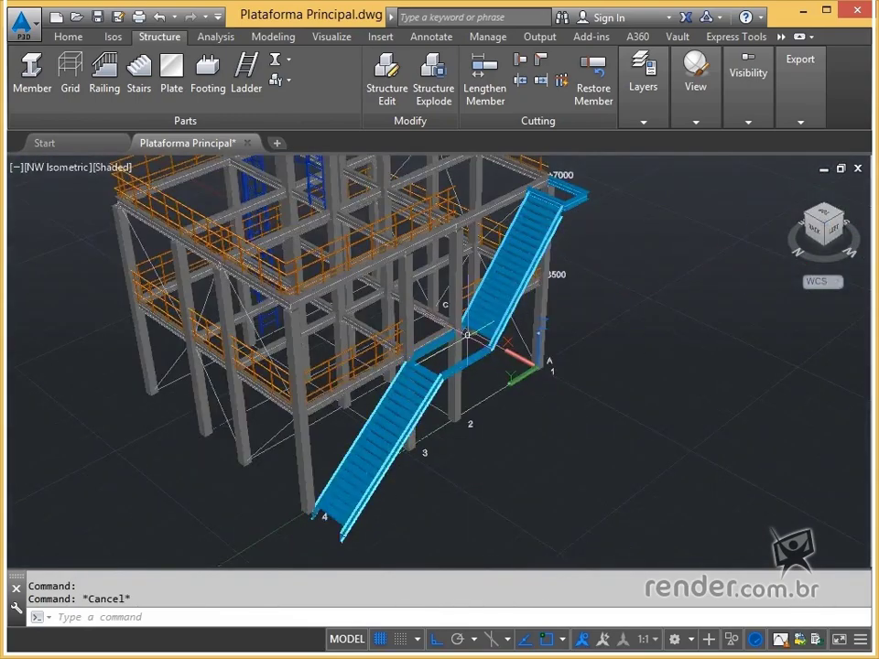
{"action": "scroll", "coordinate": [467, 334], "scroll_direction": "up", "scroll_amount": 4}
{"action": "scroll", "coordinate": [628, 324], "scroll_direction": "up", "scroll_amount": 2}
{"action": "middle_click_drag", "start_coordinate": [628, 324], "coordinate": [524, 410]}
{"action": "scroll", "coordinate": [448, 369], "scroll_direction": "up", "scroll_amount": 3}
{"action": "scroll", "coordinate": [441, 369], "scroll_direction": "down", "scroll_amount": 4}
{"action": "scroll", "coordinate": [509, 245], "scroll_direction": "up", "scroll_amount": 3}
{"action": "middle_click_drag", "start_coordinate": [551, 292], "coordinate": [478, 365]}
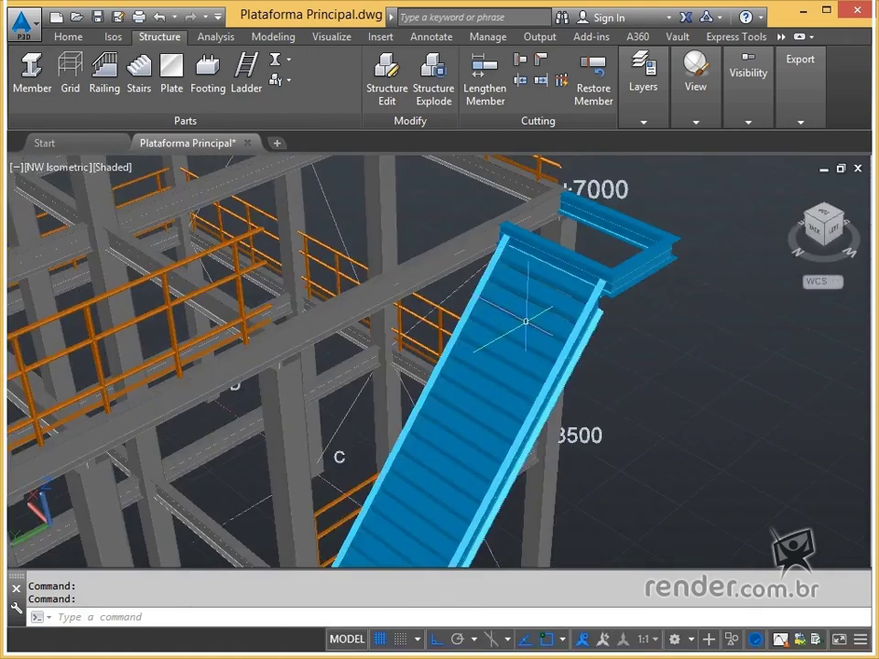
{"action": "left_click", "coordinate": [551, 297]}
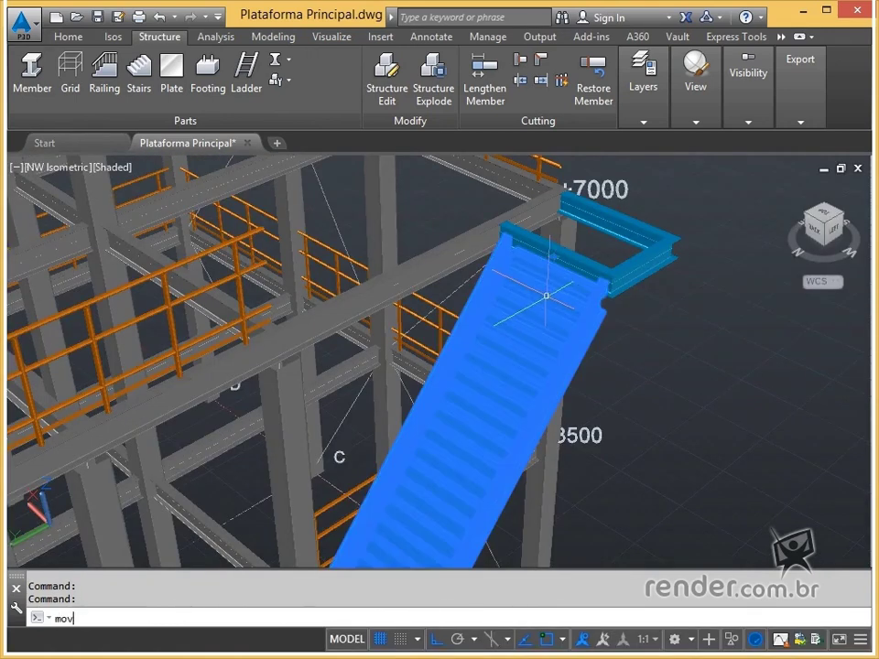
{"action": "key", "text": "Return"}
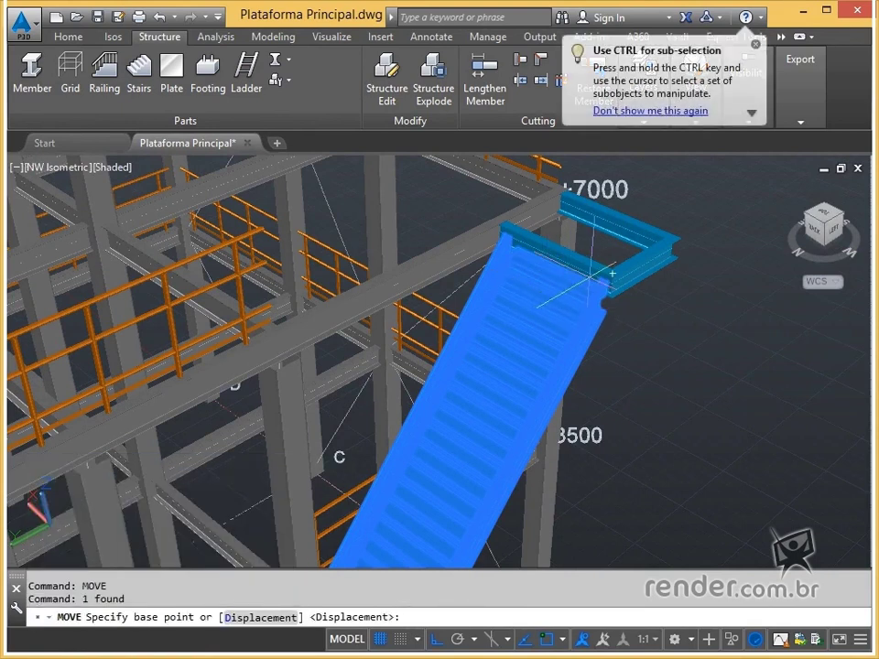
{"action": "scroll", "coordinate": [589, 277], "scroll_direction": "up", "scroll_amount": 2}
{"action": "middle_click_drag", "start_coordinate": [647, 276], "coordinate": [560, 363]}
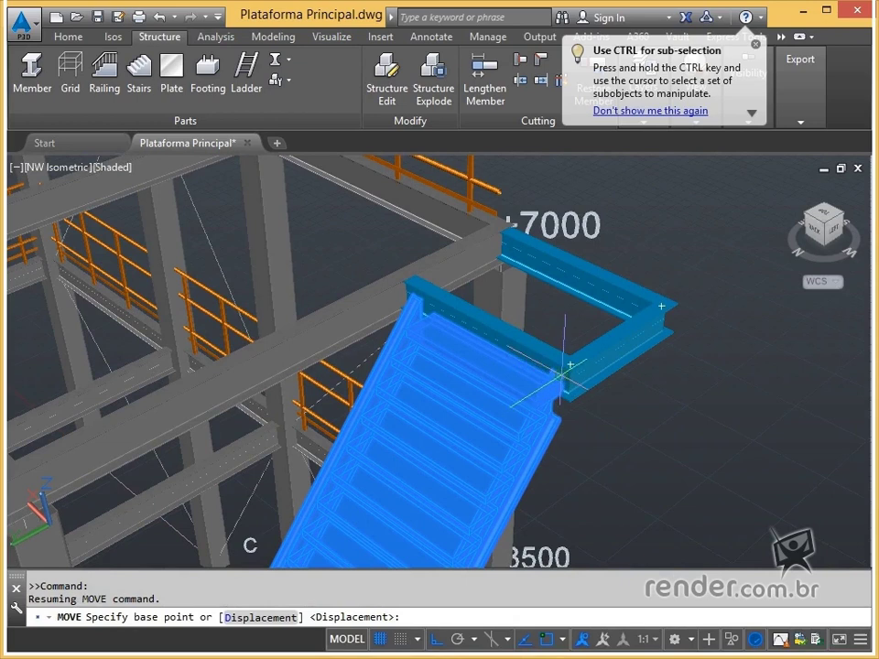
{"action": "left_click", "coordinate": [576, 366]}
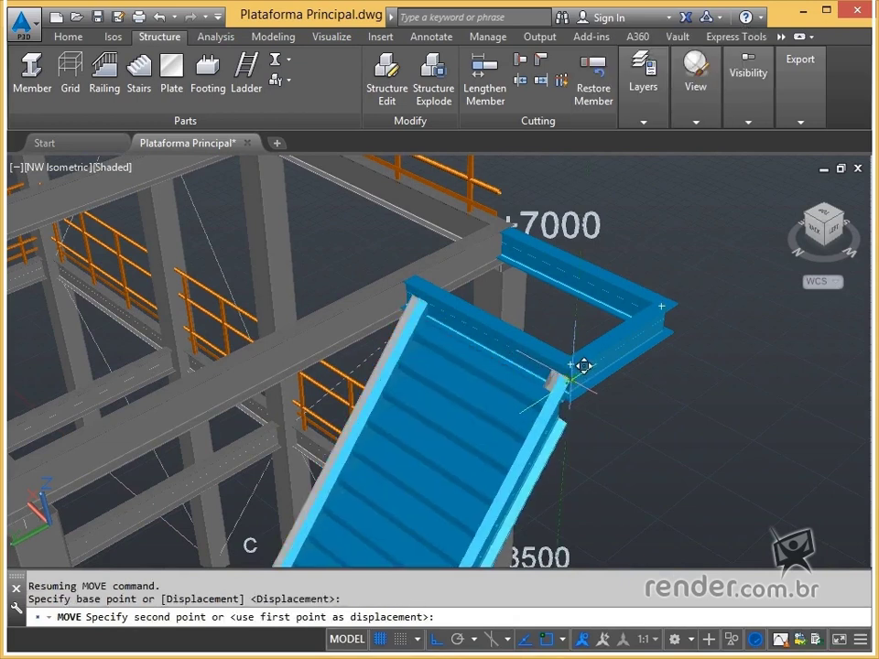
{"action": "key", "text": "Escape"}
{"action": "scroll", "coordinate": [435, 366], "scroll_direction": "down", "scroll_amount": 5}
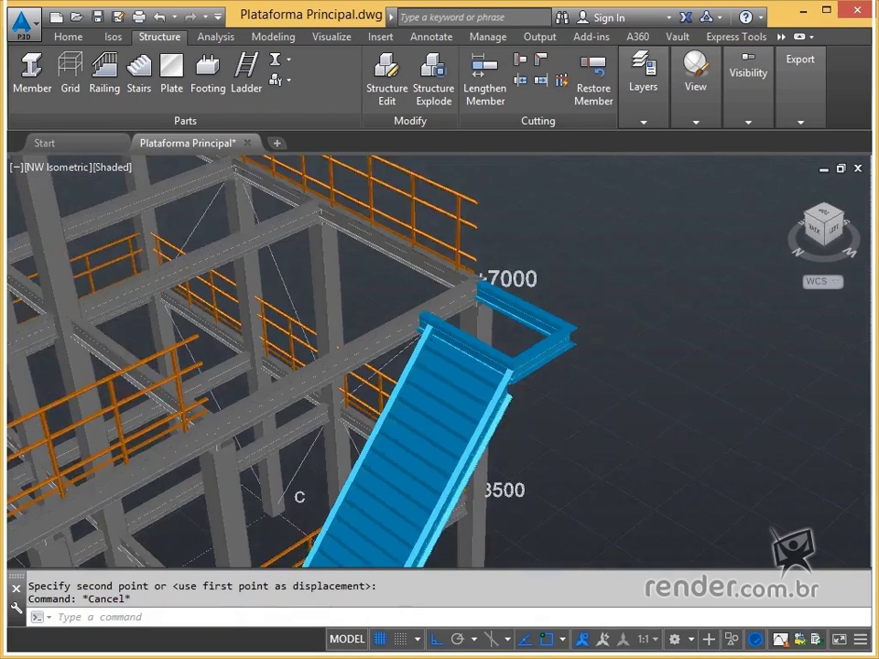
- Make the Guarda corpo layer current
{"action": "middle_click_drag", "start_coordinate": [420, 453], "coordinate": [464, 384]}
{"action": "scroll", "coordinate": [398, 421], "scroll_direction": "up", "scroll_amount": 3}
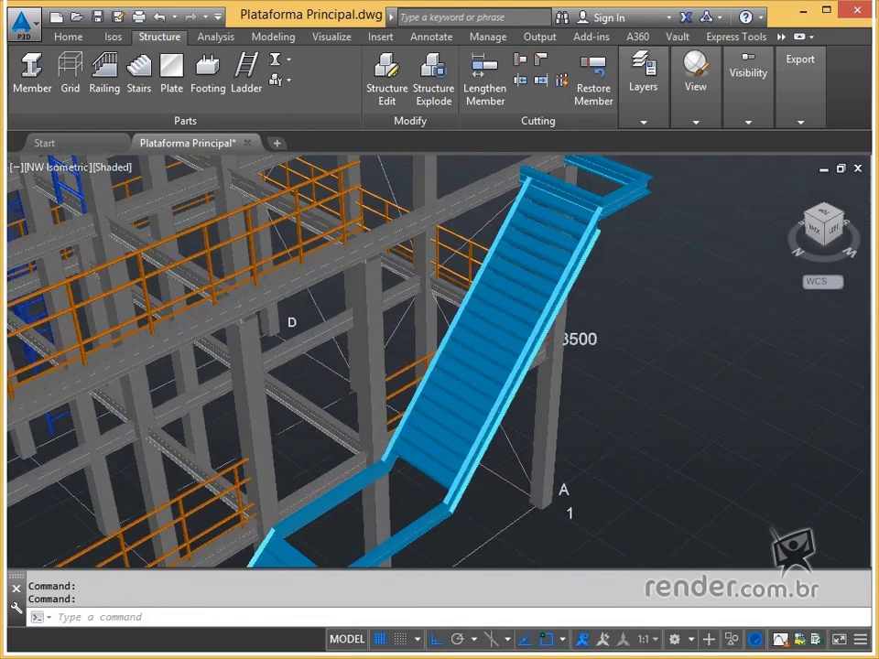
{"action": "middle_click_drag", "start_coordinate": [384, 431], "coordinate": [569, 182]}
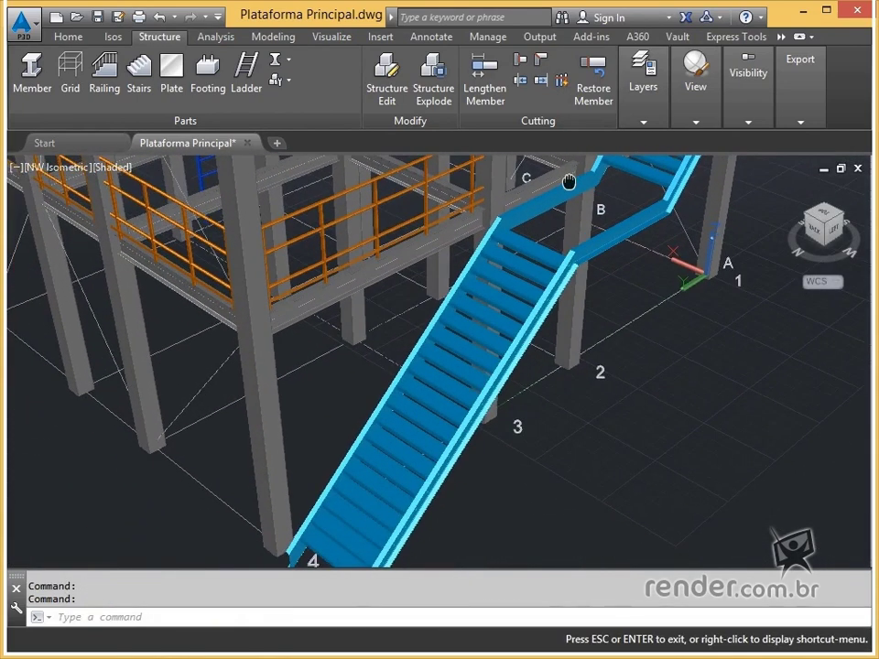
{"action": "key", "text": "Escape"}
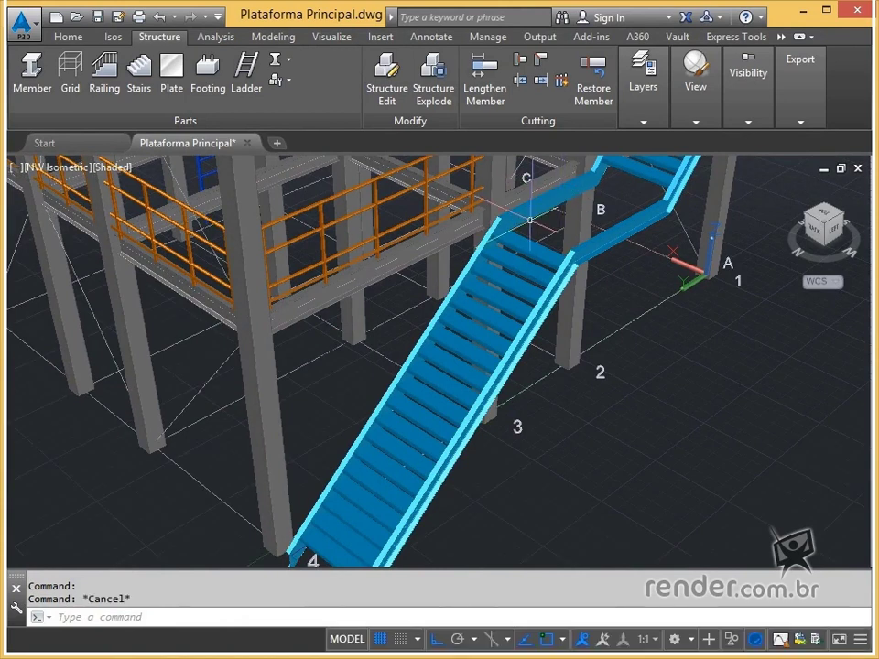
{"action": "left_click", "coordinate": [657, 112]}
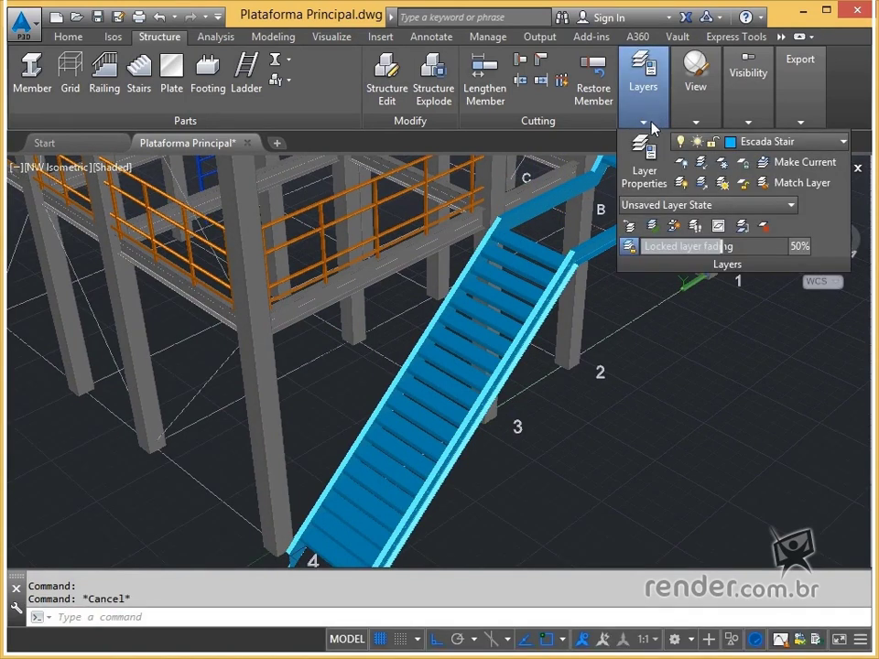
{"action": "left_click", "coordinate": [764, 142]}
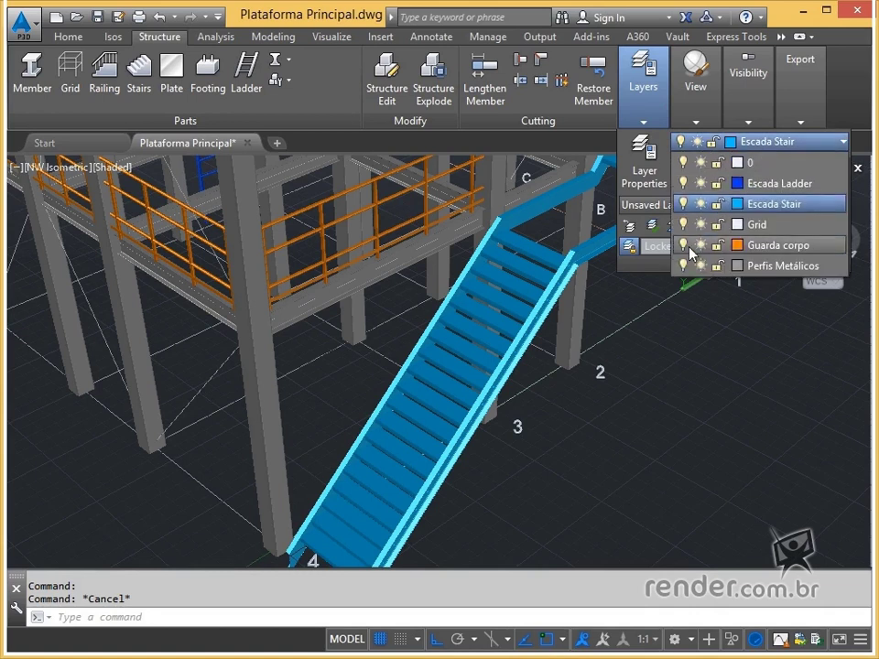
{"action": "left_click", "coordinate": [780, 245]}
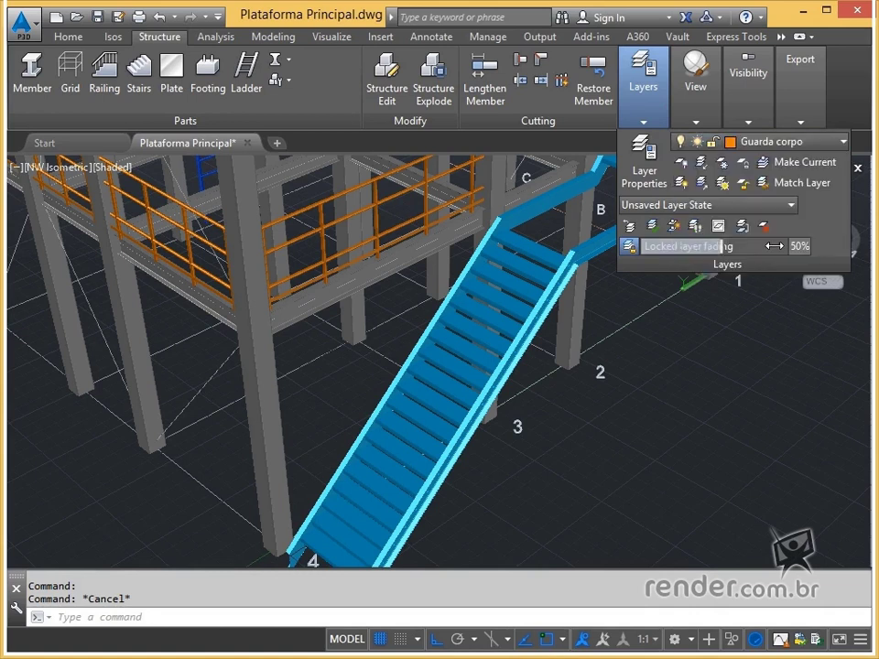
{"action": "key", "text": "Escape"}
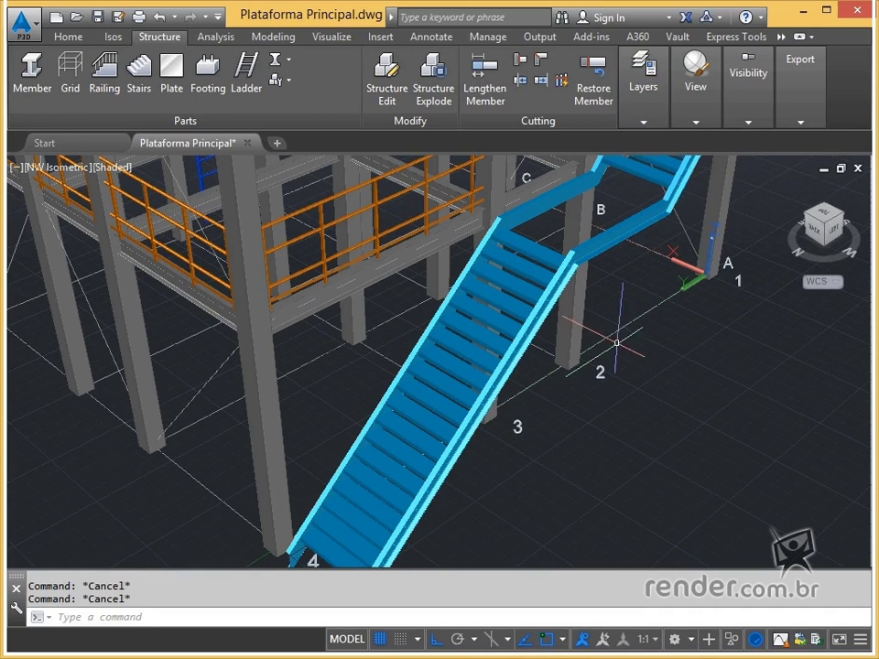
- Configure railing geometry with mid rails at 450 and 750, kick plate at 300, first post at 350 and second post at 700
{"action": "left_click", "coordinate": [107, 73]}
{"action": "right_click", "coordinate": [107, 442]}
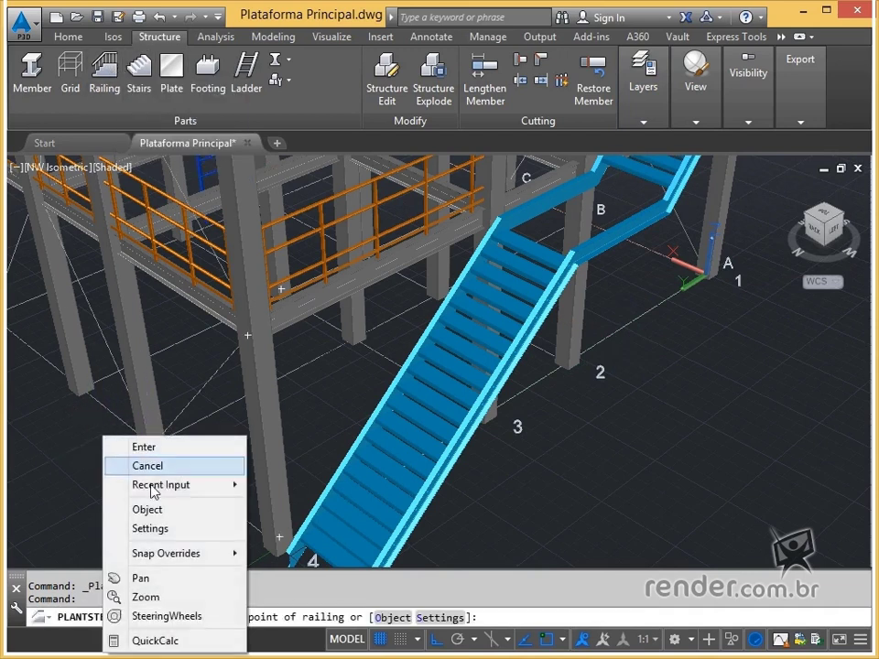
{"action": "left_click", "coordinate": [174, 529]}
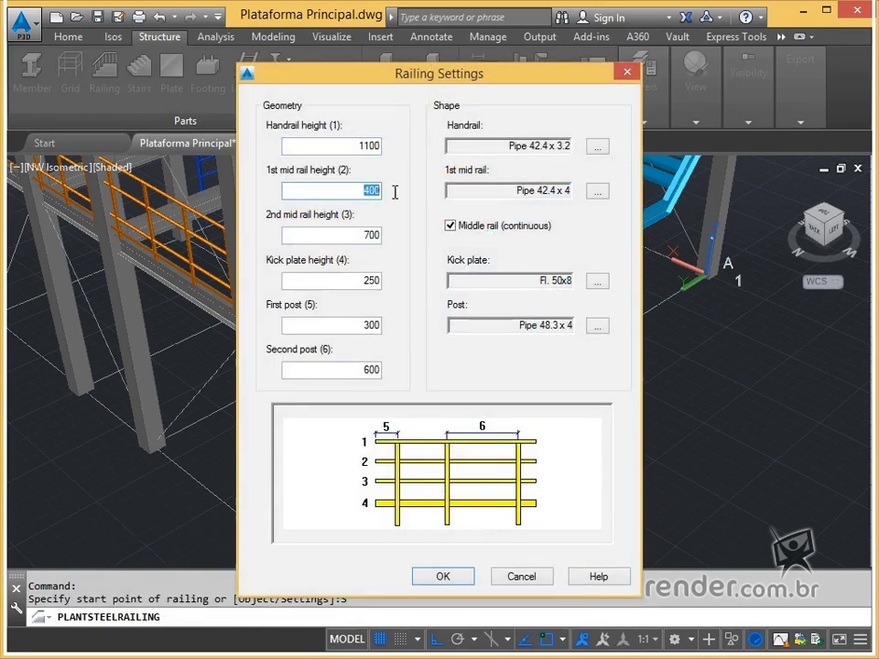
{"action": "key", "text": "Tab"}
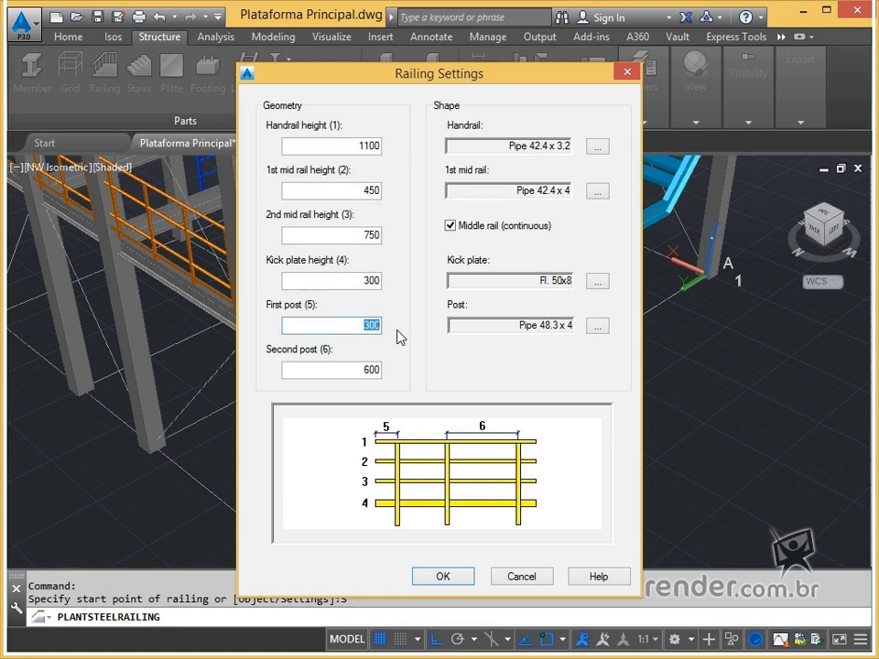
{"action": "type", "text": "350"}
{"action": "key", "text": "Tab"}
{"action": "type", "text": "700"}
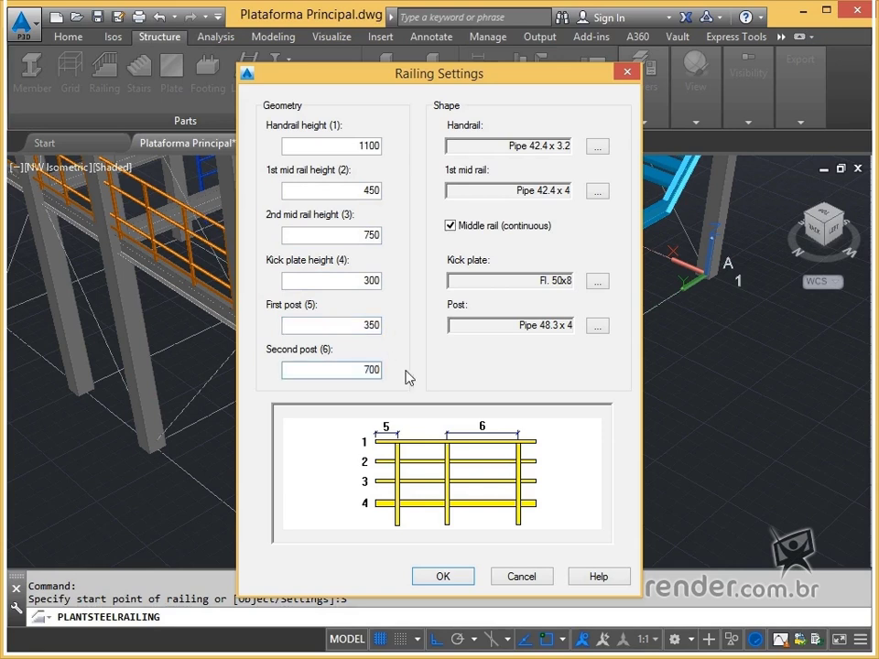
- Assign the DIN shapes Pipe 42.4 x 4 to the handrail and Pipe 48.3 x 2.6 to the first mid rail
{"action": "left_click", "coordinate": [596, 145]}
{"action": "left_click", "coordinate": [305, 234]}
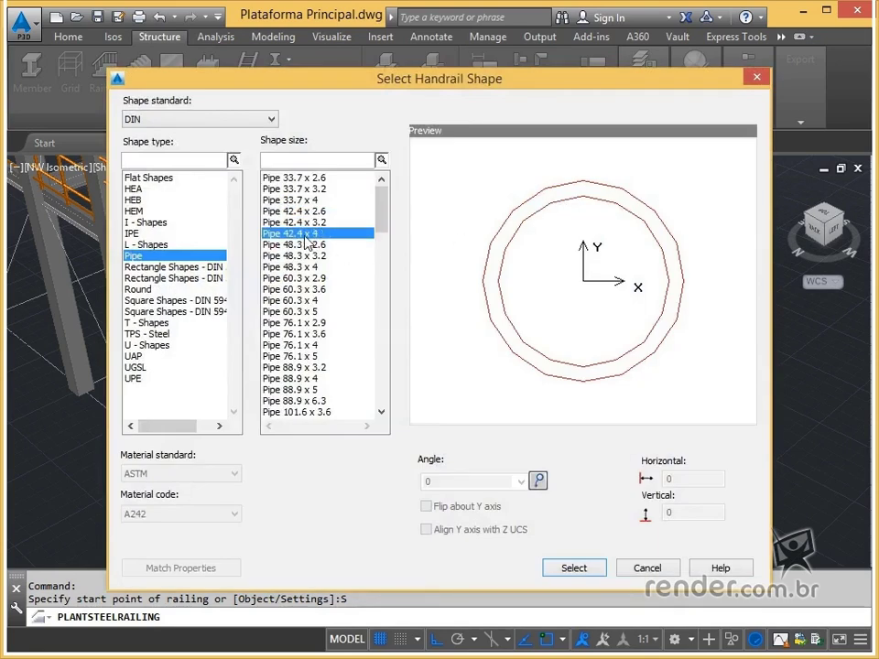
{"action": "left_click", "coordinate": [574, 568]}
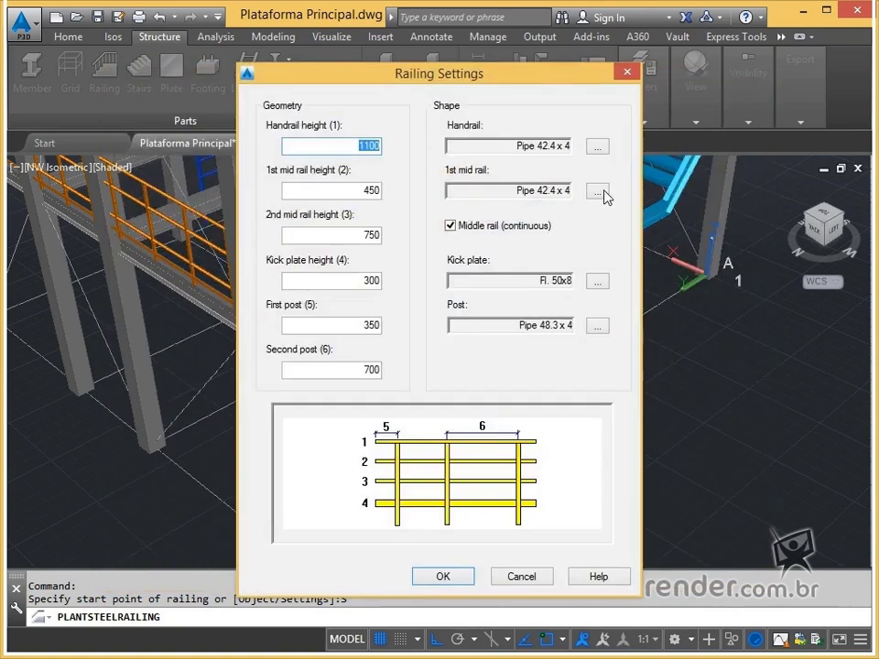
{"action": "left_click", "coordinate": [597, 190]}
{"action": "left_click", "coordinate": [299, 246]}
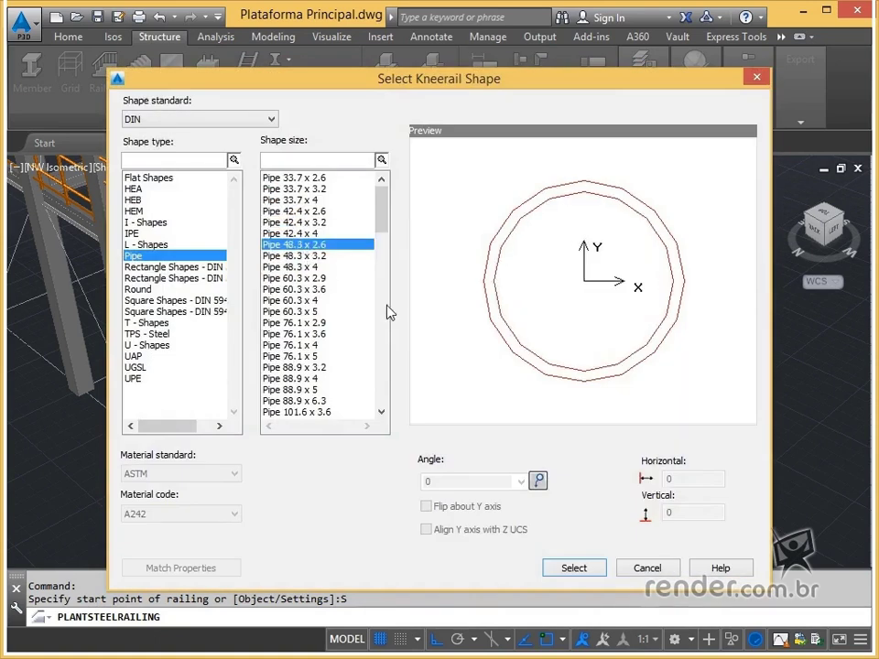
{"action": "left_click", "coordinate": [573, 567]}
- Assign the DIN flat shape Fl. 60x10 to the railing's kick plate
{"action": "left_click", "coordinate": [600, 284]}
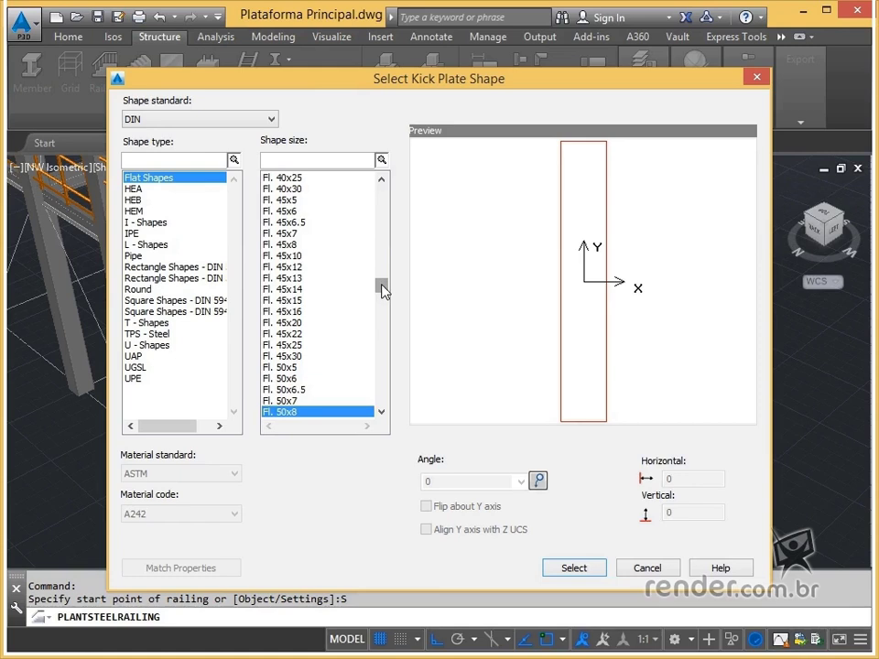
{"action": "left_click_drag", "start_coordinate": [382, 291], "coordinate": [383, 304]}
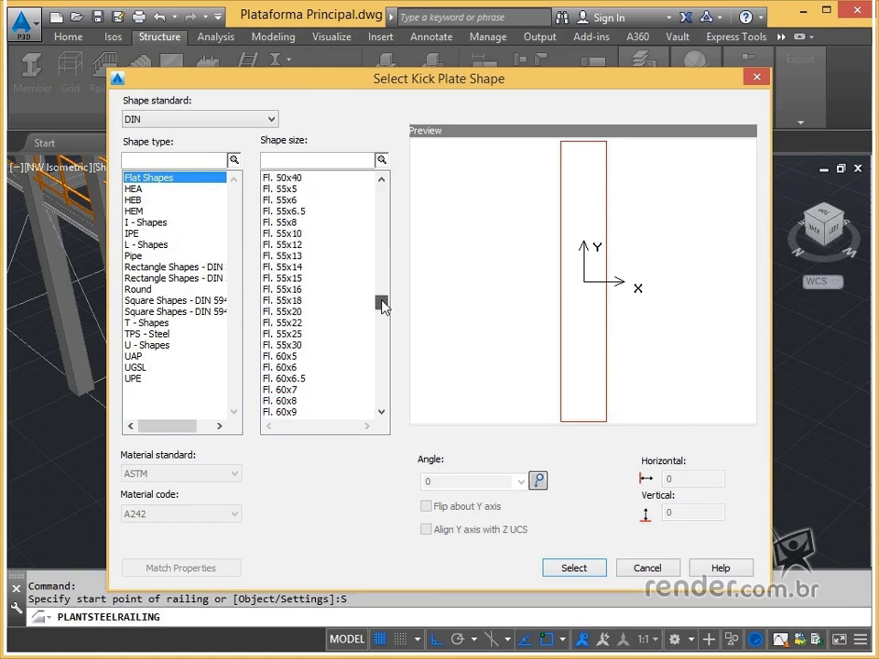
{"action": "left_click", "coordinate": [383, 411]}
{"action": "left_click", "coordinate": [383, 410]}
{"action": "left_click", "coordinate": [289, 400]}
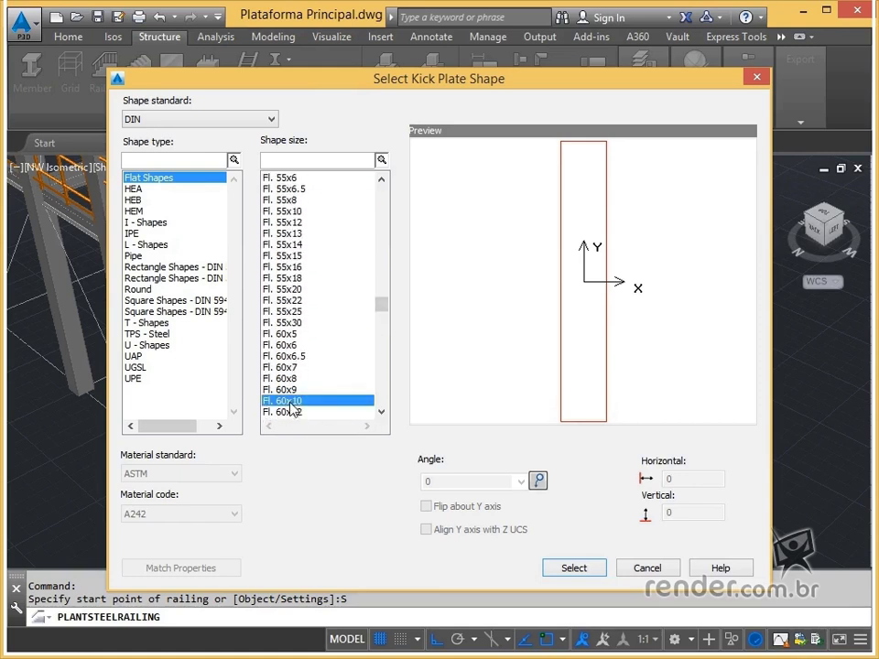
{"action": "left_click", "coordinate": [574, 568]}
- Assign the DIN shape Pipe 60.3 x 2.9 to the posts and accept the railing settings
{"action": "left_click", "coordinate": [599, 329]}
{"action": "left_click", "coordinate": [318, 278]}
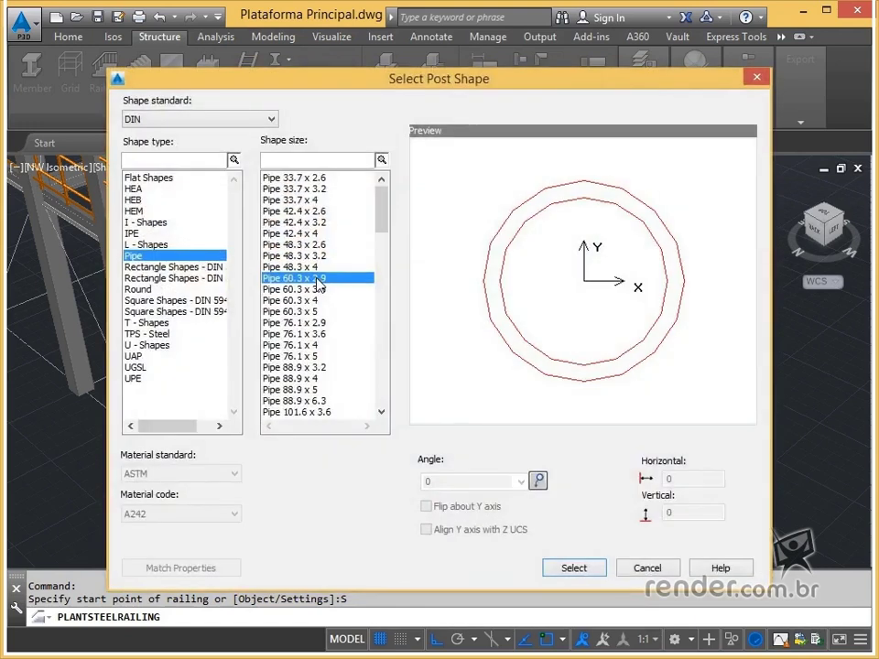
{"action": "left_click", "coordinate": [579, 571]}
{"action": "left_click", "coordinate": [462, 577]}
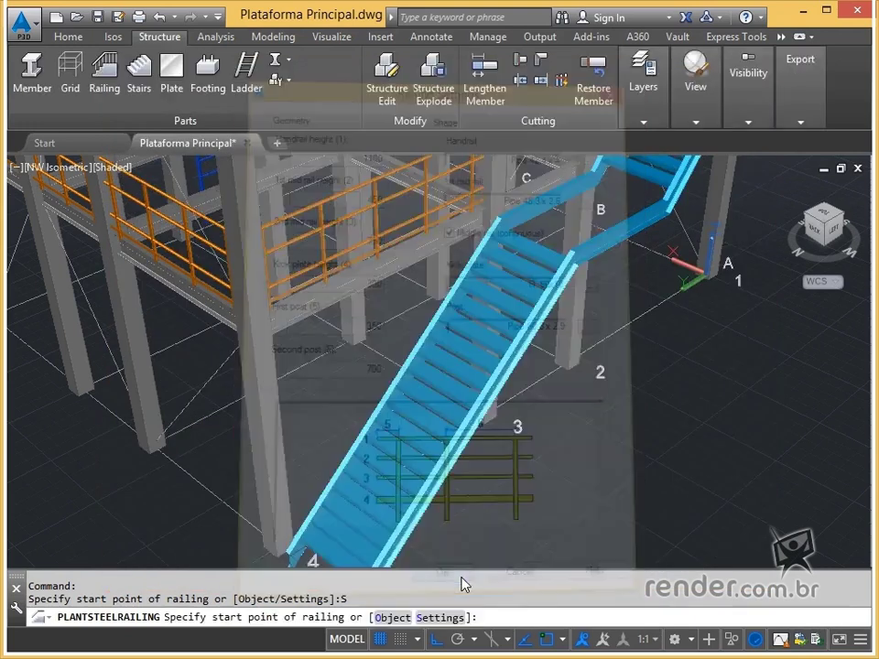
- Place a railing along the outer side of the lower stair flight and the intermediate landing
{"action": "mouse_move", "coordinate": [443, 473]}
{"action": "middle_mouse_down"}
{"action": "mouse_move", "coordinate": [450, 395]}
{"action": "mouse_move", "coordinate": [439, 476]}
{"action": "middle_mouse_up"}
{"action": "left_click", "coordinate": [365, 502]}
{"action": "left_click", "coordinate": [523, 289]}
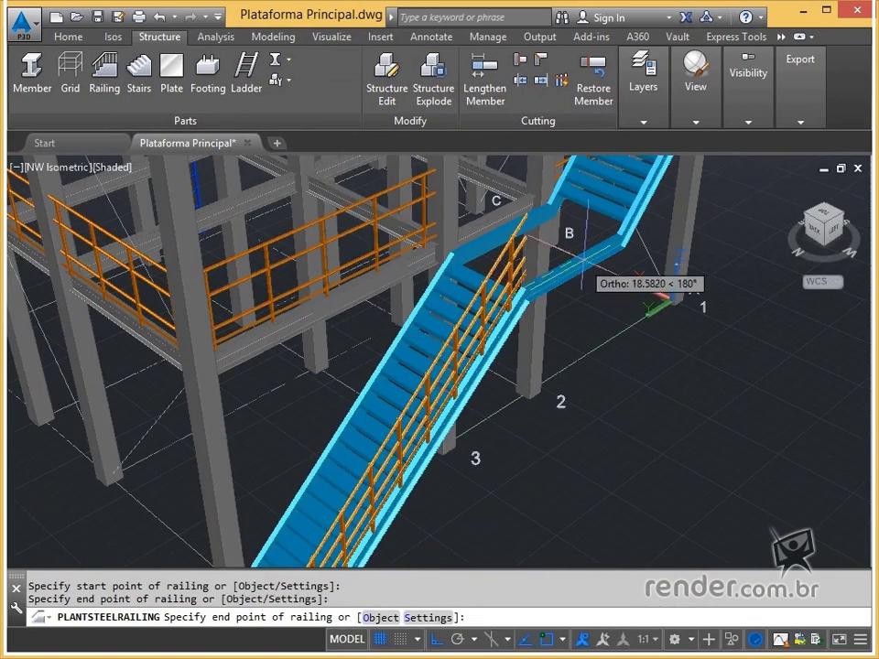
{"action": "left_click", "coordinate": [620, 235]}
- Continue the railing up the outer side of the upper flight and around the +7000 landing to the platform corner
{"action": "middle_click_drag", "start_coordinate": [618, 236], "coordinate": [380, 486]}
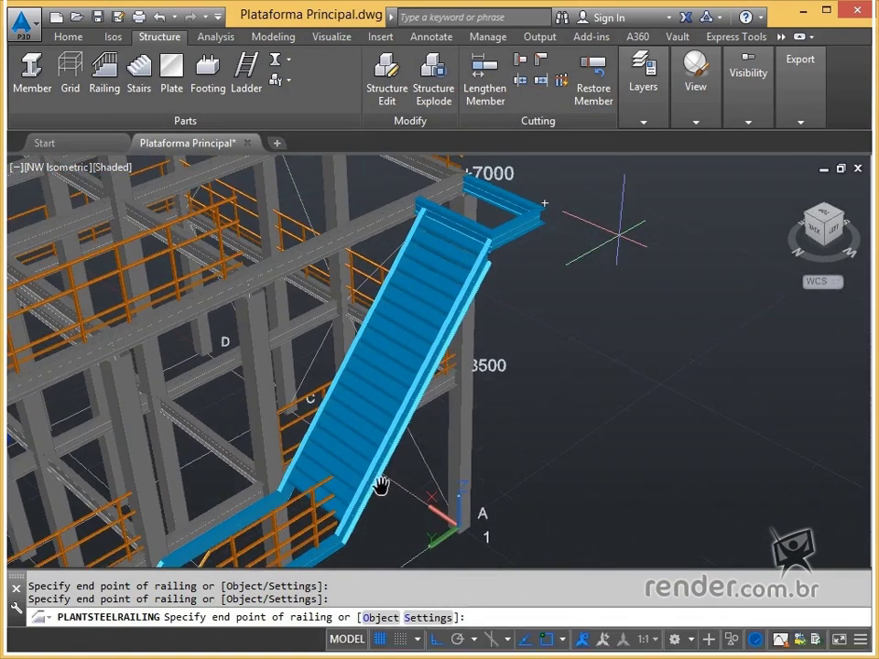
{"action": "left_click", "coordinate": [490, 237]}
{"action": "middle_click_drag", "start_coordinate": [489, 236], "coordinate": [386, 354]}
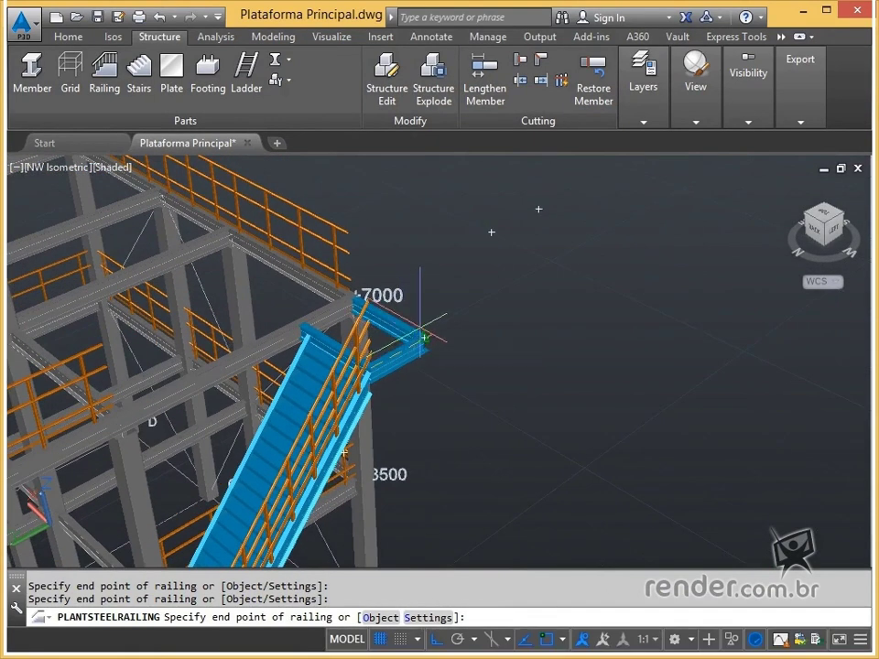
{"action": "left_click", "coordinate": [424, 338]}
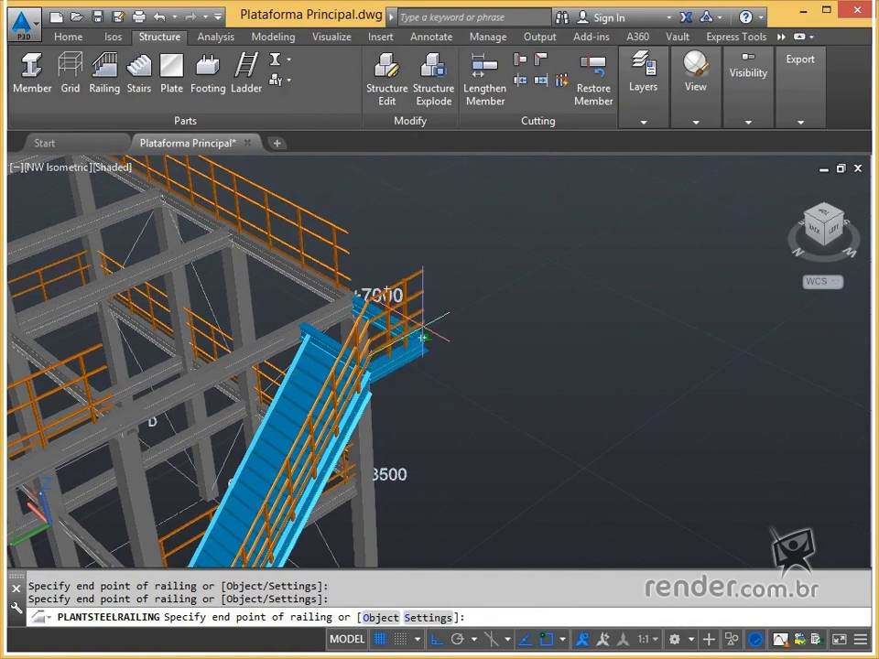
{"action": "left_click", "coordinate": [351, 294]}
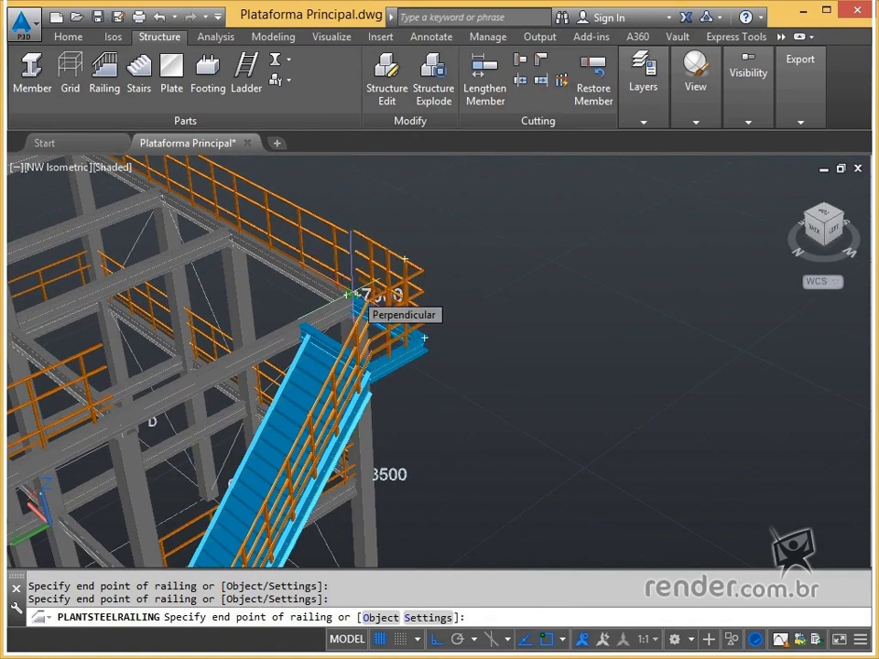
{"action": "key", "text": "Escape"}
- Undo the last railing operation
{"action": "middle_click_drag", "start_coordinate": [343, 325], "coordinate": [540, 177]}
{"action": "scroll", "coordinate": [331, 436], "scroll_direction": "down", "scroll_amount": 1}
{"action": "middle_click_drag", "start_coordinate": [302, 467], "coordinate": [376, 298]}
{"action": "left_click", "coordinate": [159, 17]}
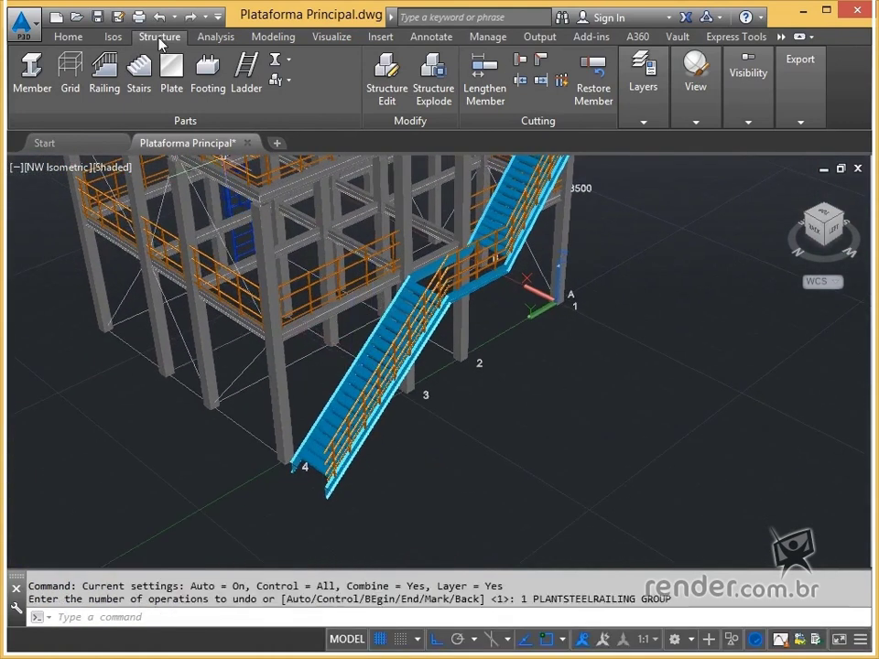
- Place a railing along the inner stringer of the lower stair flight, from the ground to the intermediate landing
{"action": "left_click", "coordinate": [104, 73]}
{"action": "scroll", "coordinate": [291, 467], "scroll_direction": "up", "scroll_amount": 2}
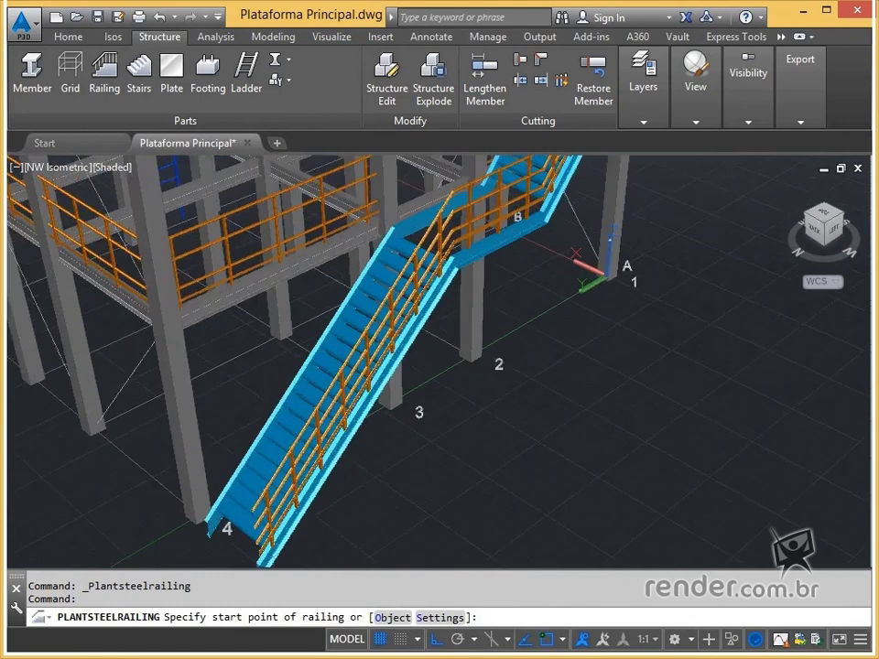
{"action": "middle_click_drag", "start_coordinate": [192, 520], "coordinate": [259, 458]}
{"action": "scroll", "coordinate": [259, 458], "scroll_direction": "up", "scroll_amount": 2}
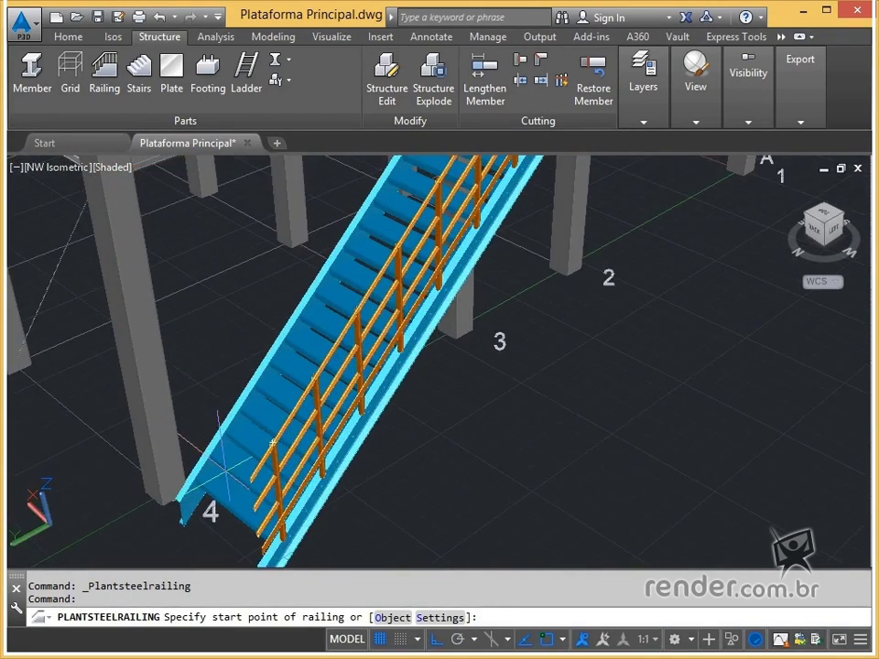
{"action": "left_click", "coordinate": [180, 499]}
{"action": "middle_click_drag", "start_coordinate": [280, 367], "coordinate": [197, 624]}
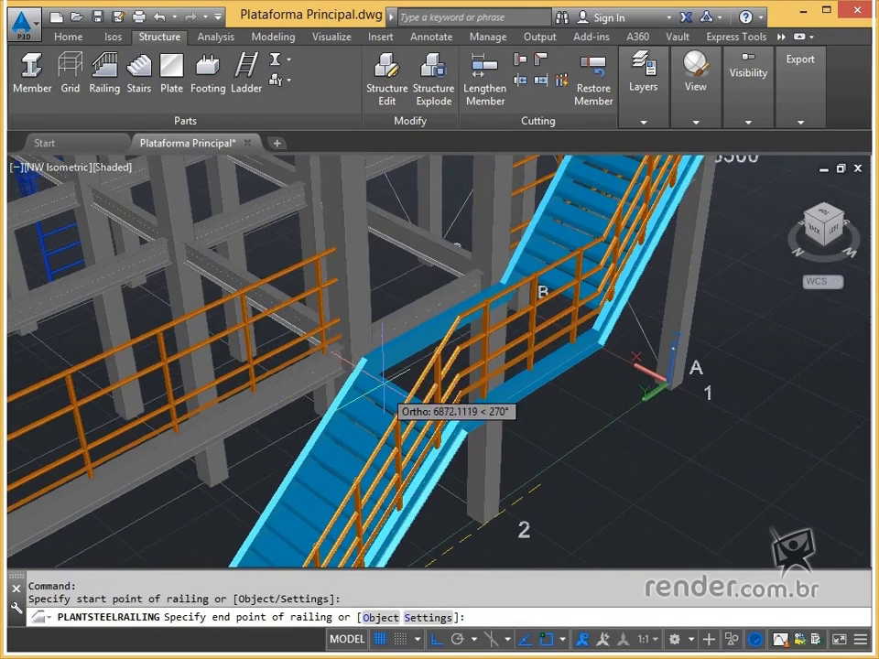
{"action": "left_click", "coordinate": [350, 342]}
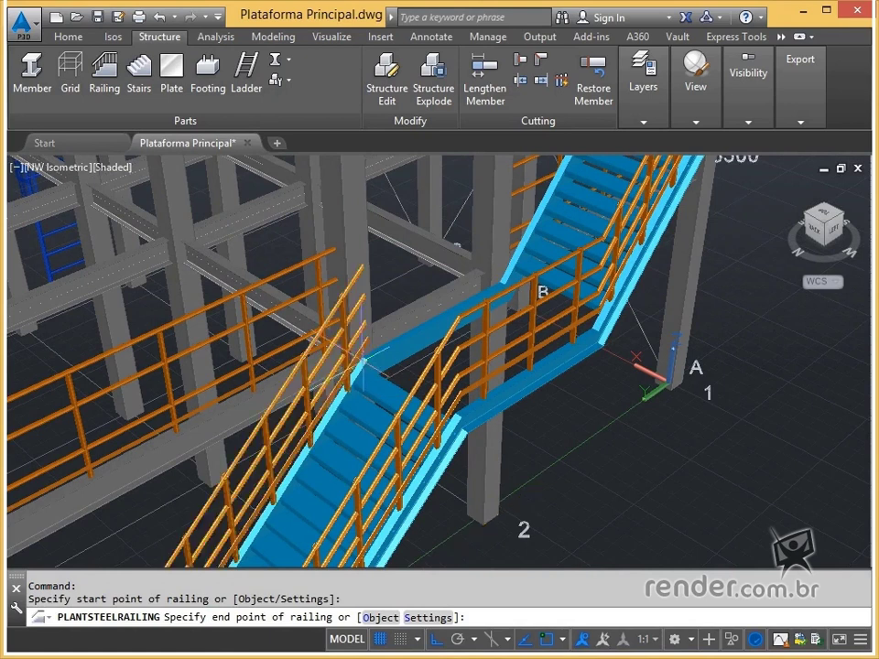
{"action": "key", "text": "Escape"}
- Place a railing along the inner stringer of the upper stair flight, from the intermediate landing to the +7000 landing
{"action": "key", "text": "Return"}
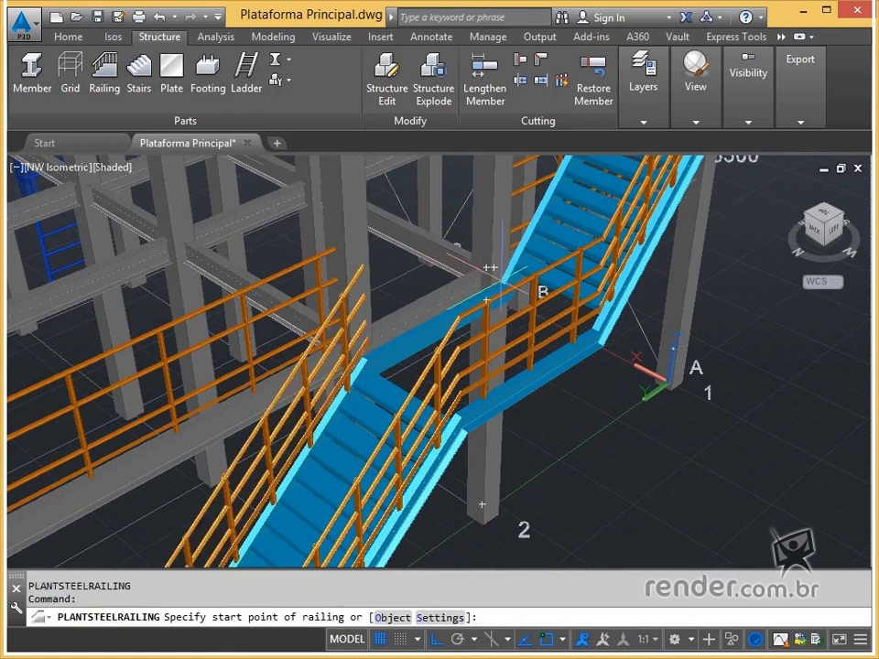
{"action": "left_click", "coordinate": [502, 280]}
{"action": "middle_click_drag", "start_coordinate": [555, 211], "coordinate": [357, 493]}
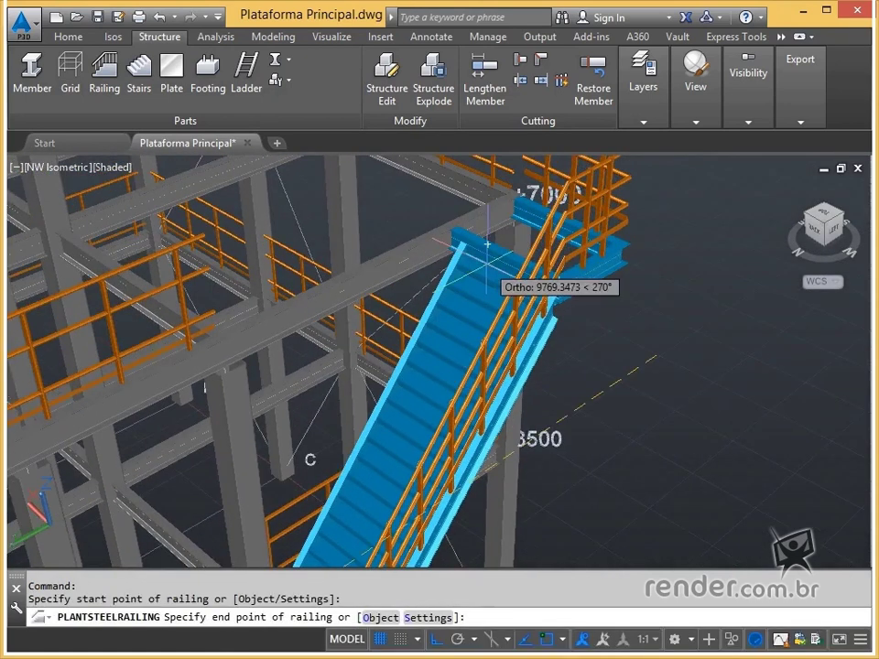
{"action": "left_click", "coordinate": [462, 242]}
{"action": "key", "text": "Escape"}
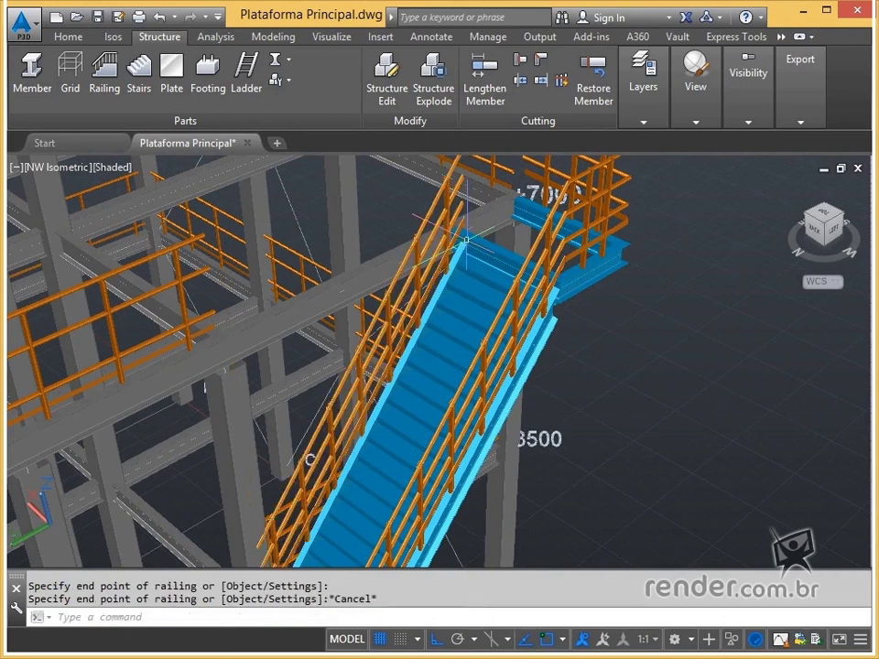
{"action": "scroll", "coordinate": [407, 334], "scroll_direction": "down", "scroll_amount": 2}
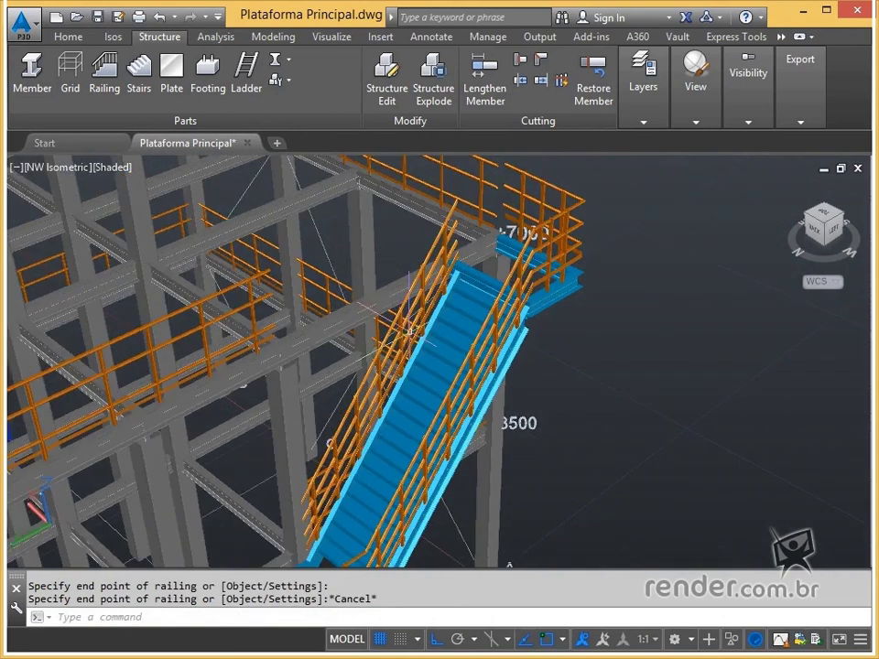
{"action": "middle_click_drag", "start_coordinate": [358, 381], "coordinate": [501, 212]}
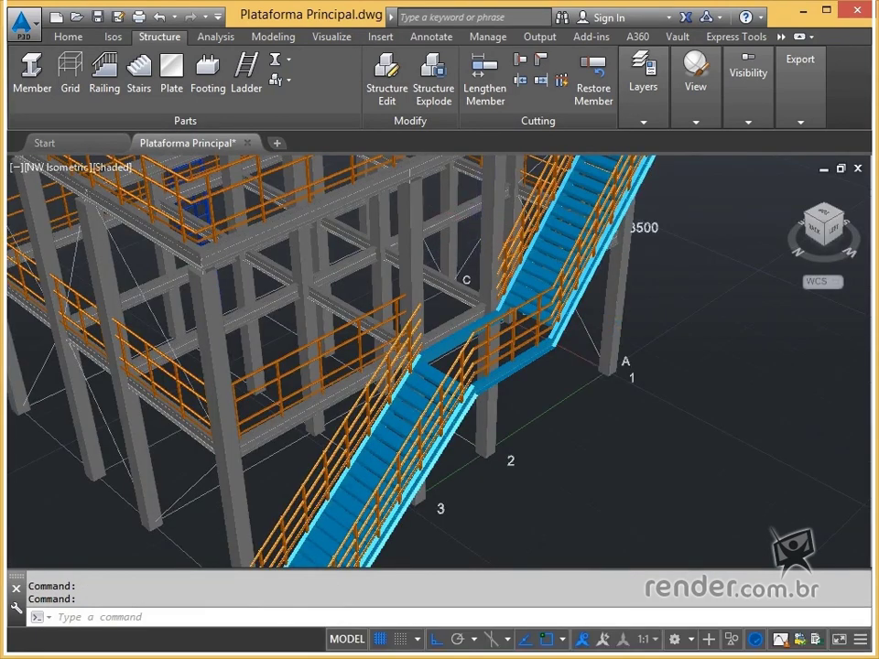
{"action": "scroll", "coordinate": [440, 363], "scroll_direction": "down", "scroll_amount": 3}
{"action": "middle_click_drag", "start_coordinate": [420, 294], "coordinate": [392, 319]}
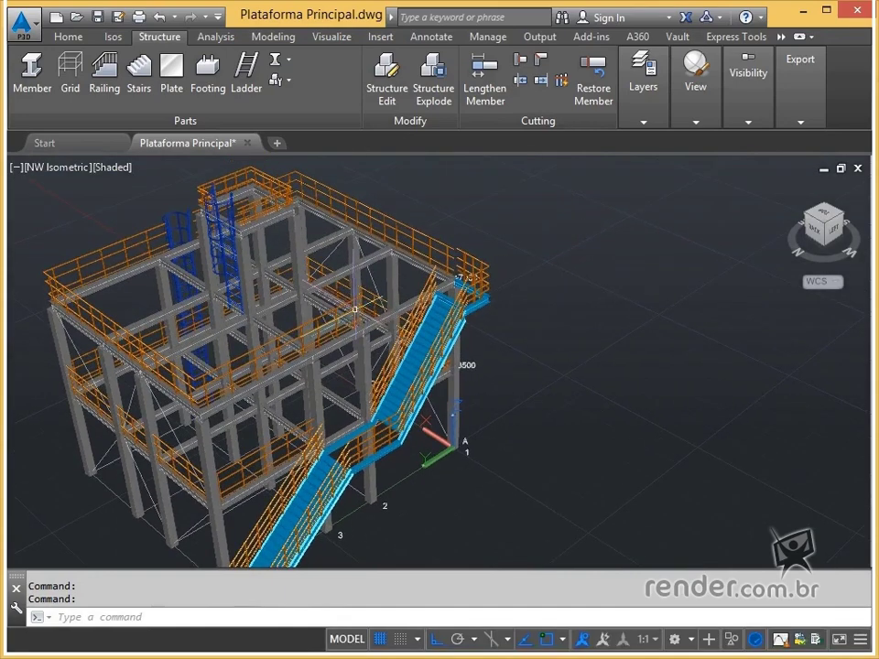
- Copy the end section of the +7000 platform railing end to end along the stair-side beam up to the platform corner
{"action": "scroll", "coordinate": [355, 309], "scroll_direction": "up", "scroll_amount": 5}
{"action": "middle_click_drag", "start_coordinate": [341, 339], "coordinate": [415, 339]}
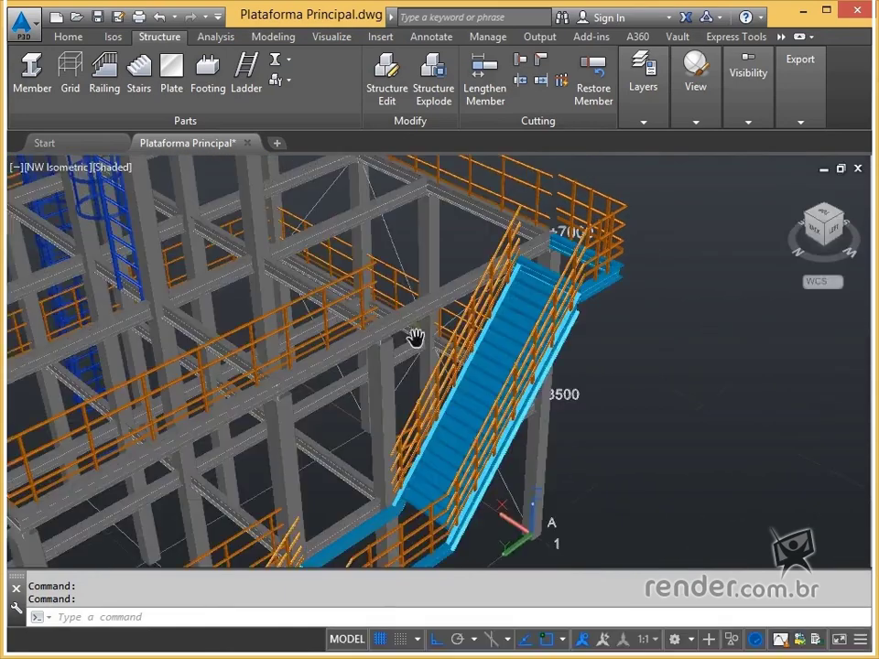
{"action": "scroll", "coordinate": [356, 282], "scroll_direction": "up", "scroll_amount": 1}
{"action": "middle_click_drag", "start_coordinate": [356, 283], "coordinate": [397, 316]}
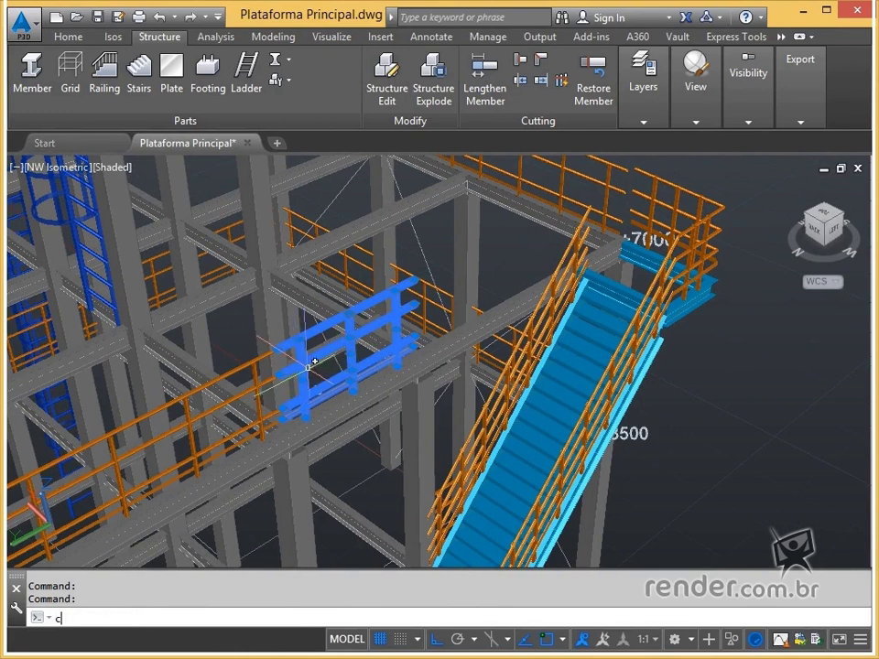
{"action": "type", "text": "y"}
{"action": "key", "text": "Return"}
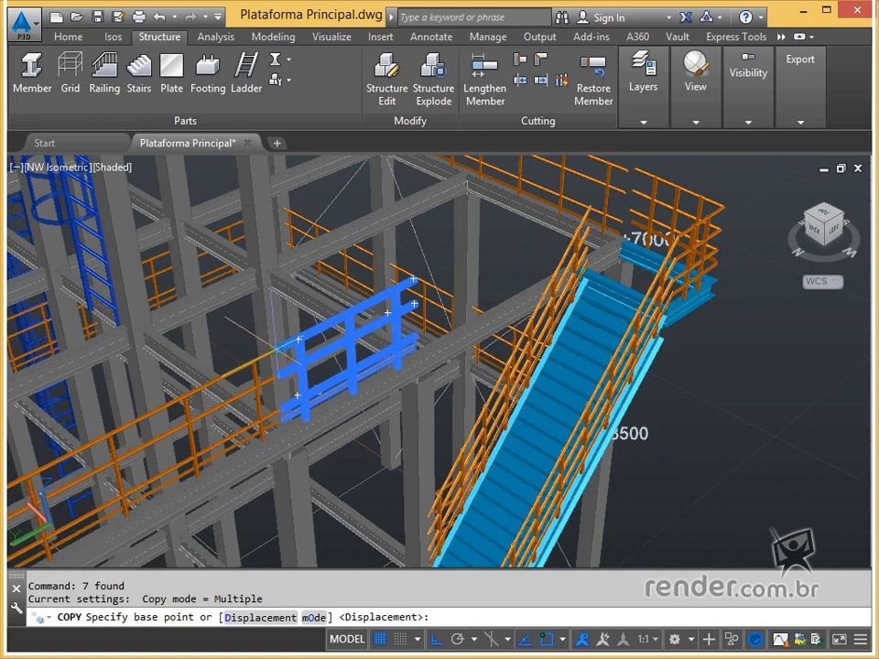
{"action": "left_click", "coordinate": [277, 348]}
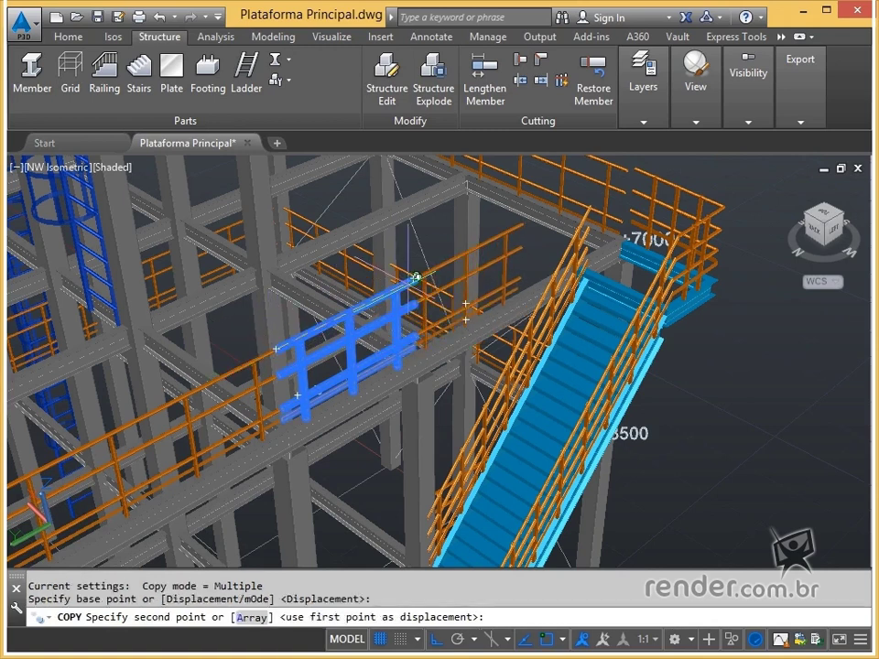
{"action": "left_click", "coordinate": [416, 276]}
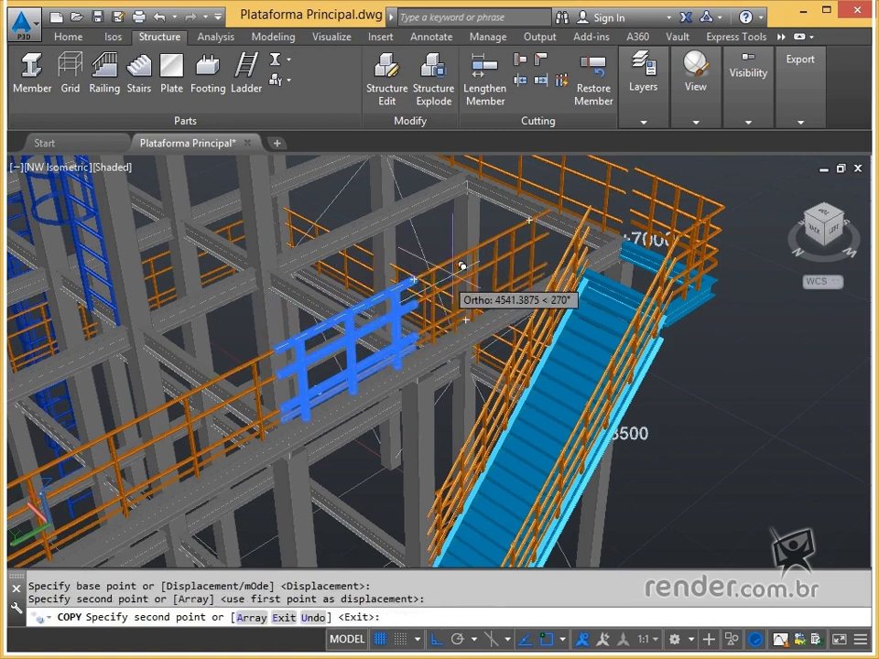
{"action": "scroll", "coordinate": [477, 253], "scroll_direction": "up", "scroll_amount": 3}
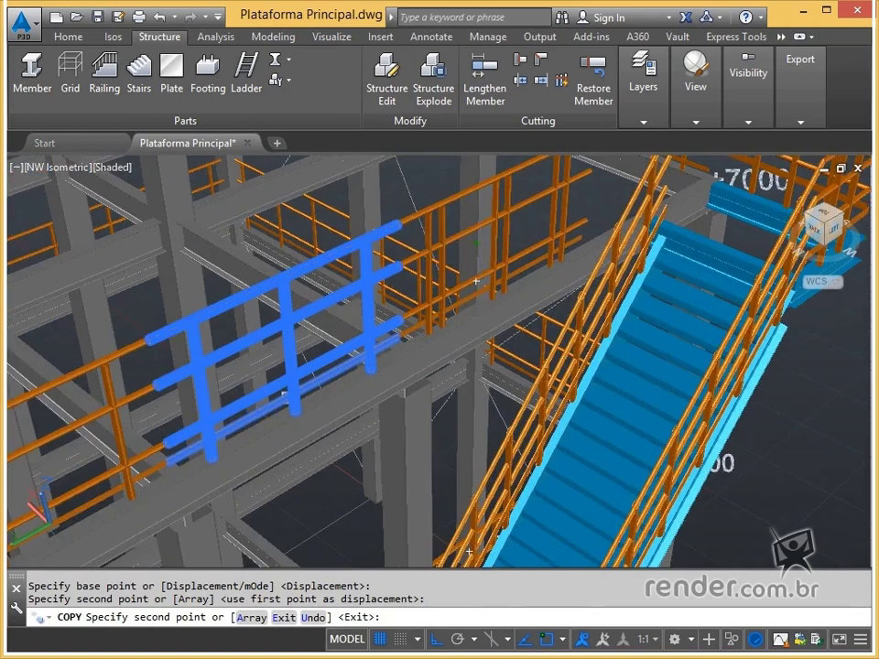
{"action": "middle_click_drag", "start_coordinate": [475, 281], "coordinate": [475, 281], "text": "shift"}
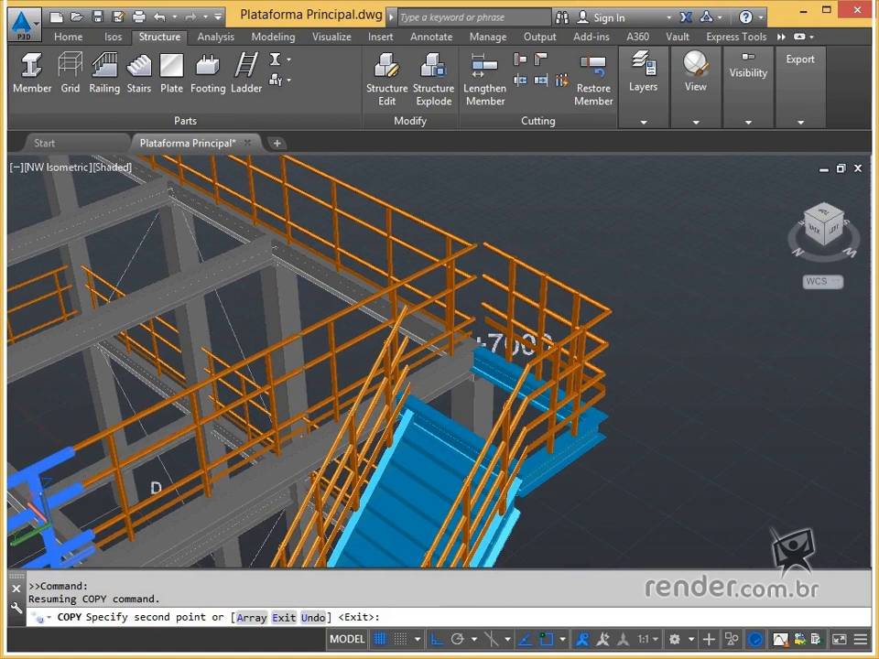
{"action": "key", "text": "Escape"}
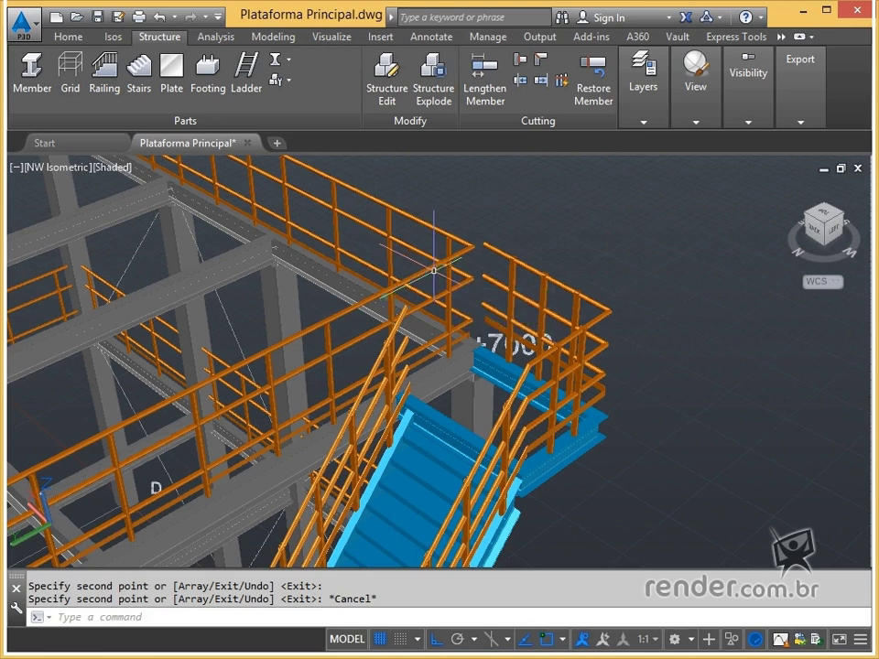
- Shorten the copied railing's top and second rails to the post beside the stair flight, and delete the corner post
{"action": "left_click", "coordinate": [423, 273]}
{"action": "left_click", "coordinate": [472, 246]}
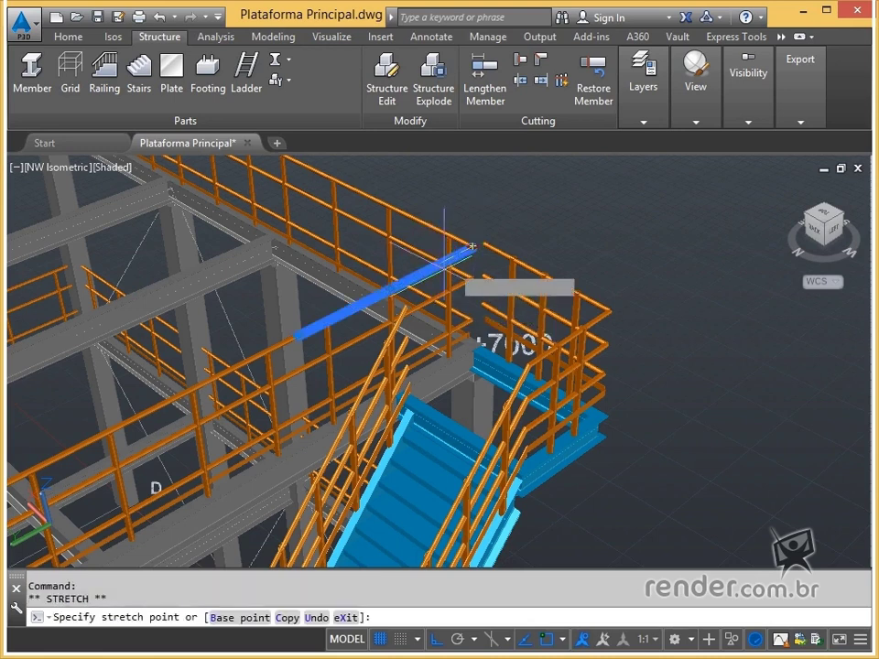
{"action": "key", "text": "Escape"}
{"action": "key", "text": "Escape"}
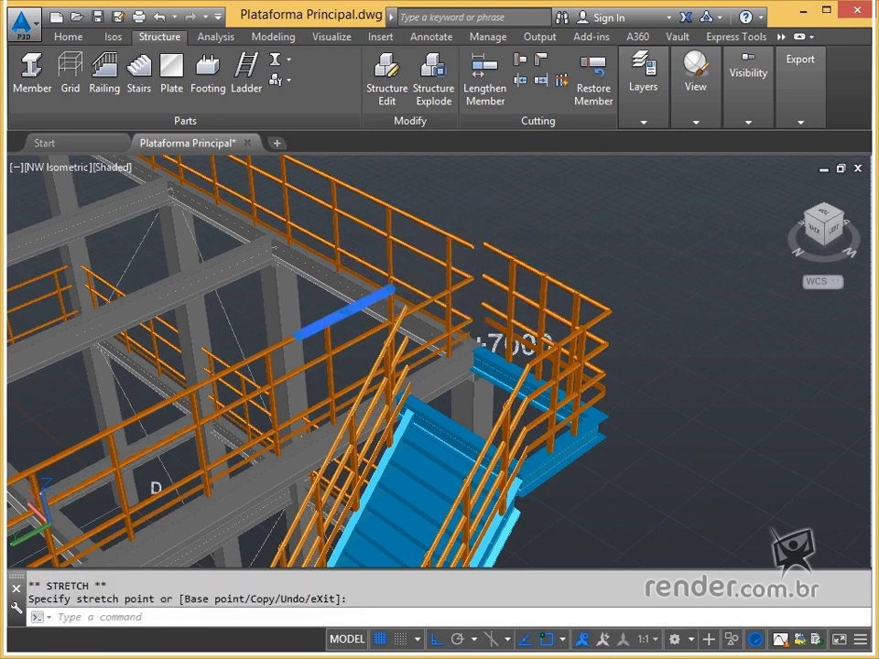
{"action": "left_click", "coordinate": [445, 291]}
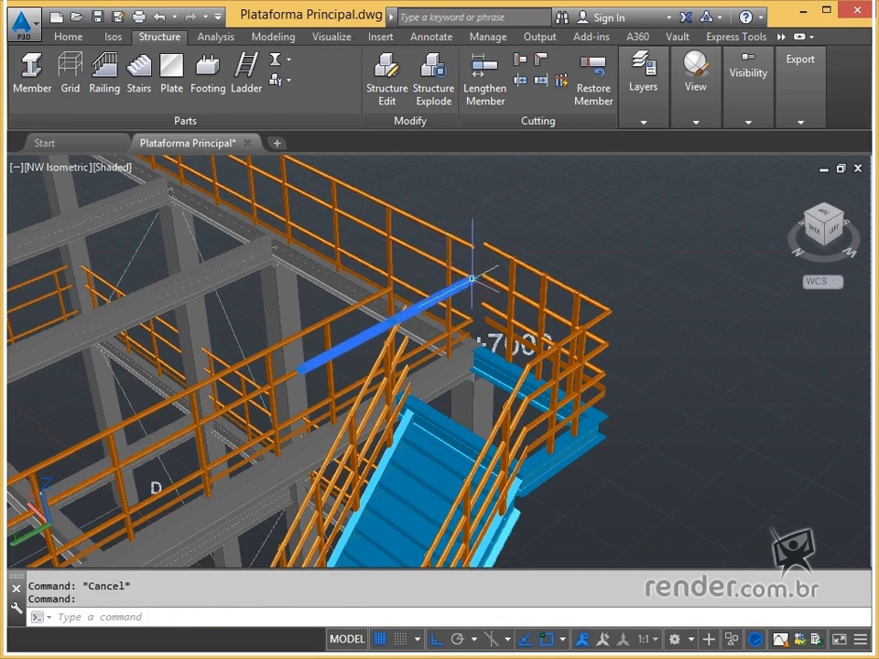
{"action": "left_click", "coordinate": [472, 276]}
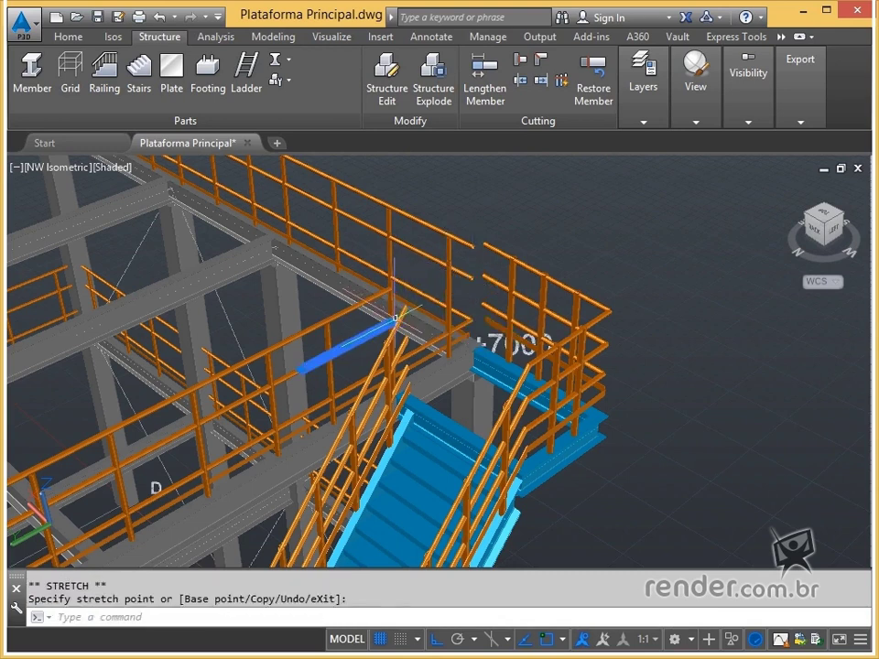
{"action": "key", "text": "Escape"}
{"action": "left_click", "coordinate": [448, 307]}
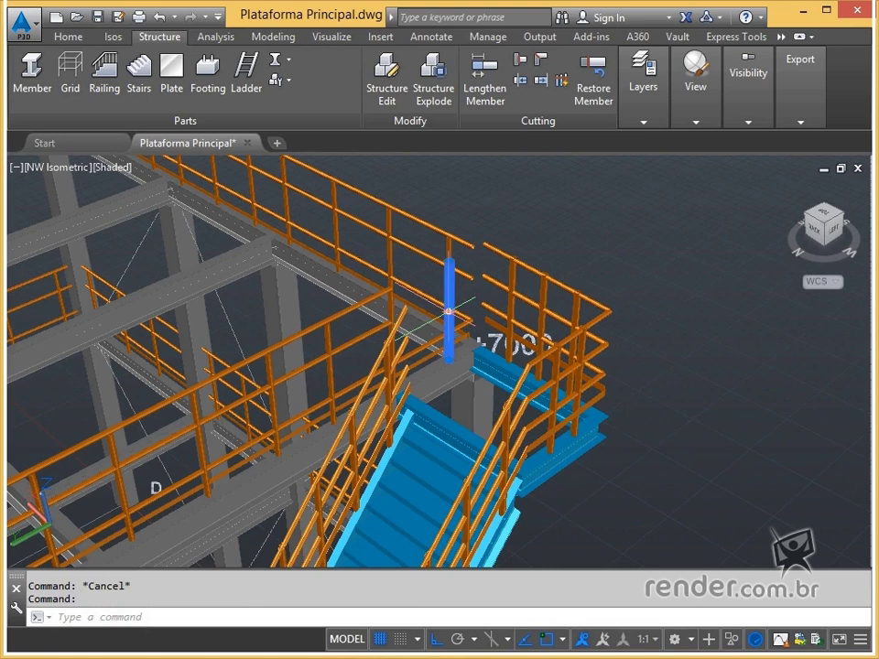
{"action": "key", "text": "Delete"}
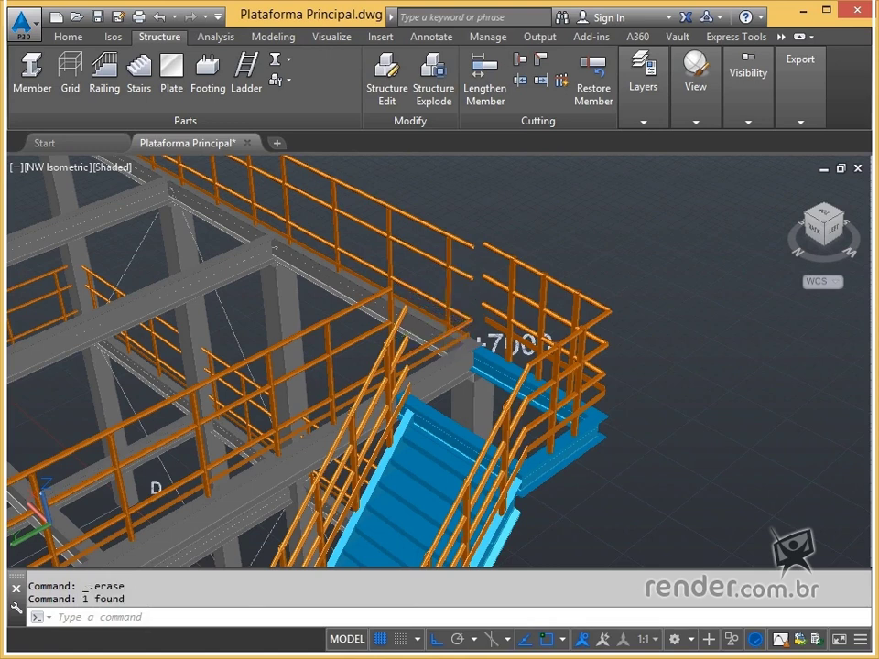
- Shorten the copied railing's lower rail and toe plate to the same post beside the stair flight
{"action": "left_click", "coordinate": [462, 324]}
{"action": "left_click", "coordinate": [470, 321]}
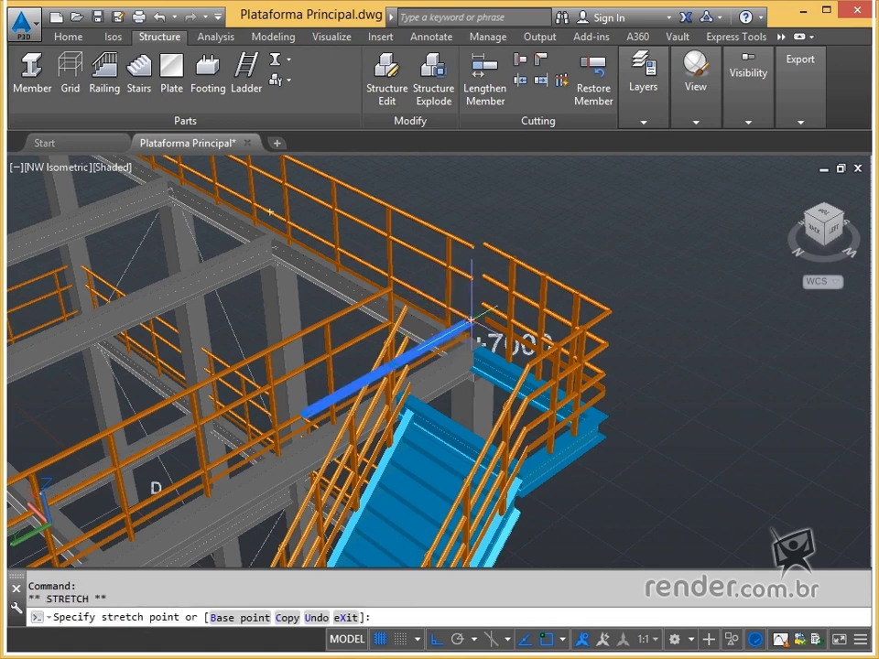
{"action": "left_click", "coordinate": [393, 365]}
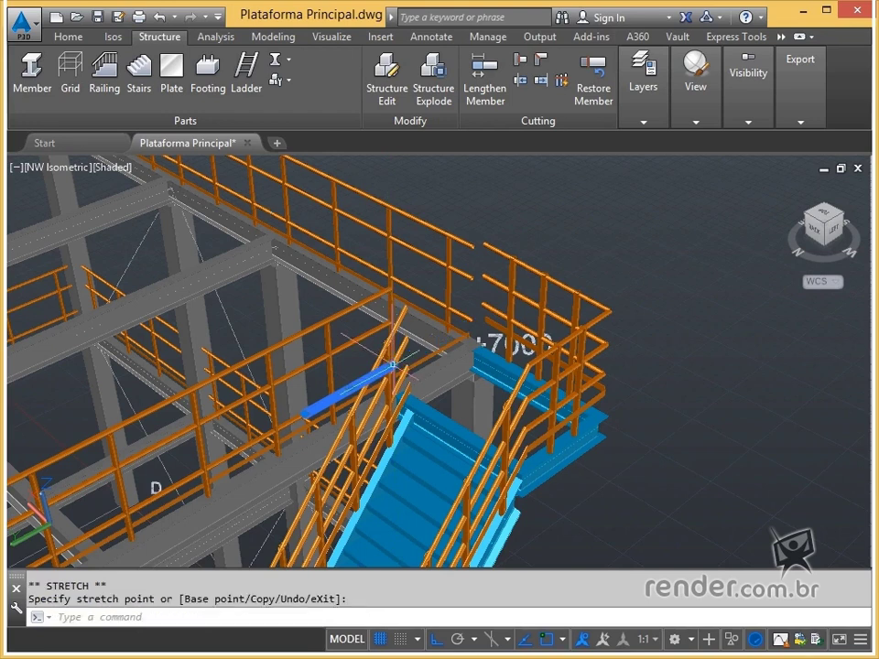
{"action": "scroll", "coordinate": [394, 357], "scroll_direction": "up", "scroll_amount": 6}
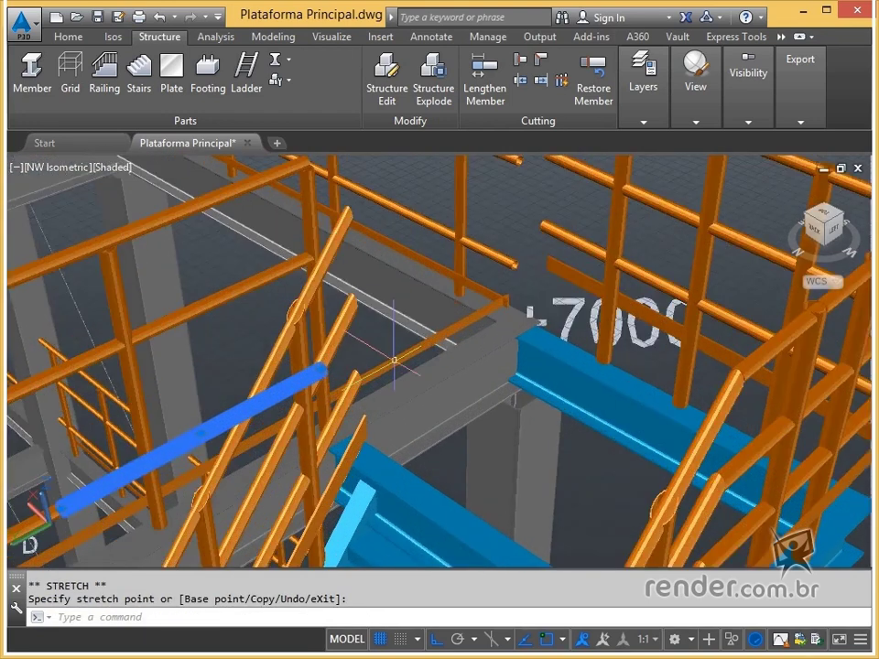
{"action": "key", "text": "Escape"}
{"action": "left_click", "coordinate": [405, 357]}
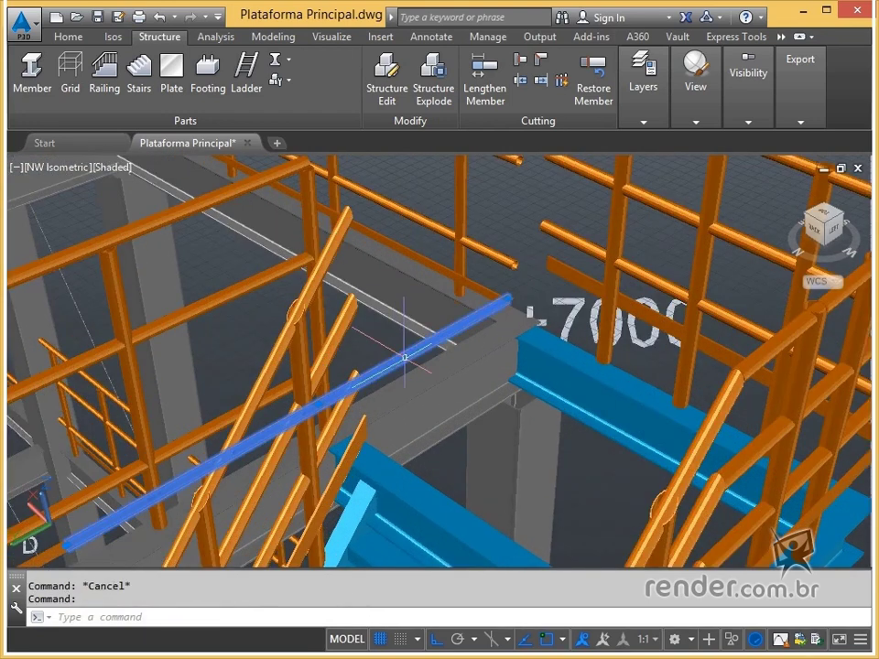
{"action": "left_click", "coordinate": [509, 299]}
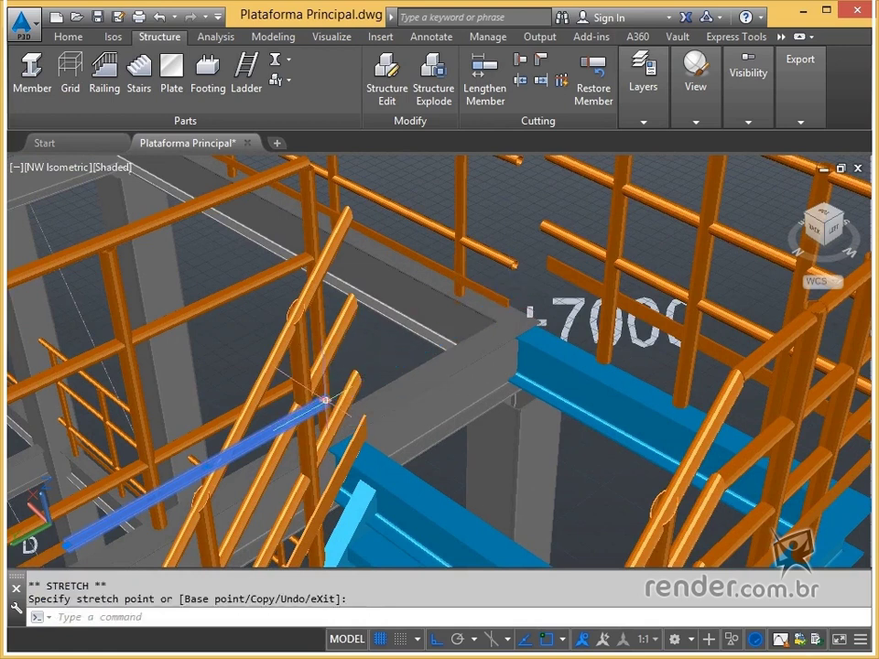
{"action": "key", "text": "Escape"}
{"action": "key", "text": "Escape"}
{"action": "middle_click_drag", "start_coordinate": [379, 325], "coordinate": [373, 371]}
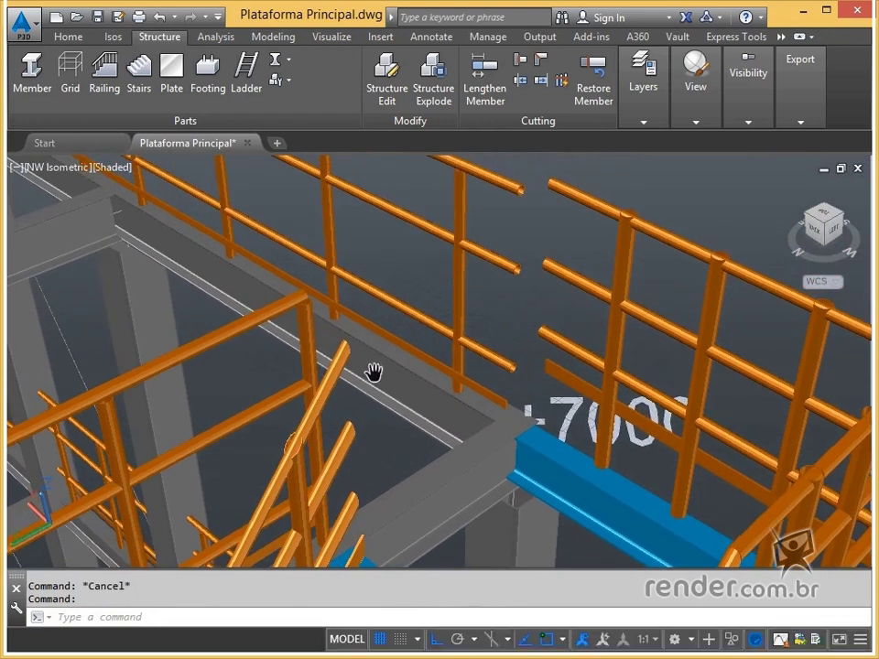
- Miter the shortened top rail with its end post beside the stair flight
{"action": "left_click", "coordinate": [540, 62]}
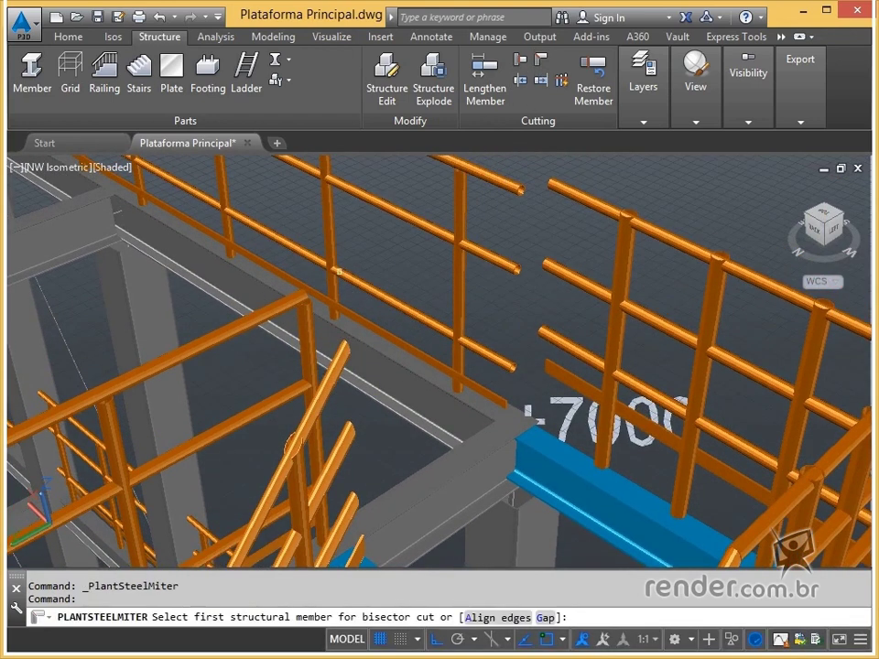
{"action": "left_click", "coordinate": [292, 305]}
{"action": "left_click", "coordinate": [307, 319]}
{"action": "key", "text": "Escape"}
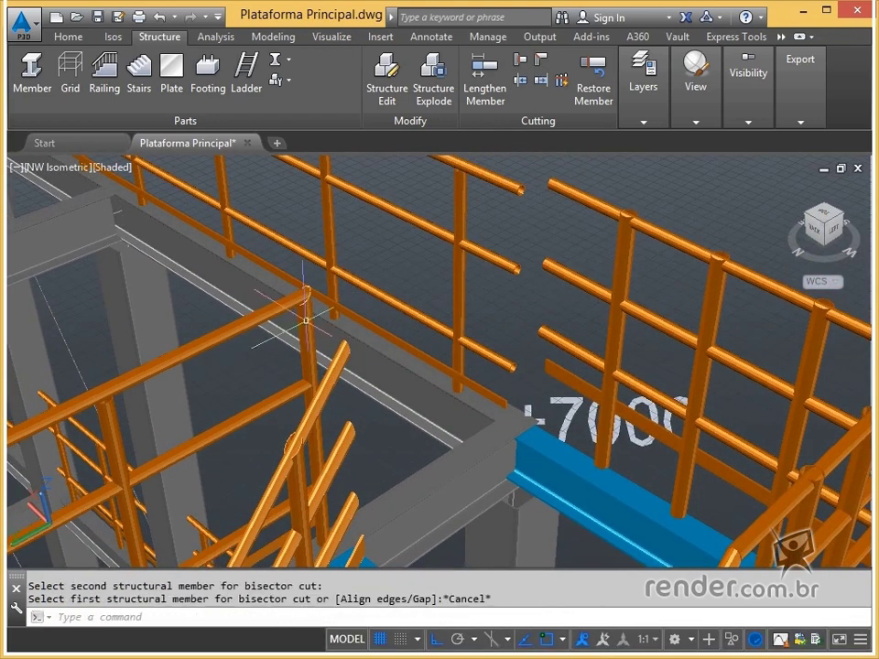
{"action": "scroll", "coordinate": [307, 319], "scroll_direction": "down", "scroll_amount": 2}
{"action": "scroll", "coordinate": [306, 313], "scroll_direction": "down", "scroll_amount": 1}
{"action": "key", "text": "Escape"}
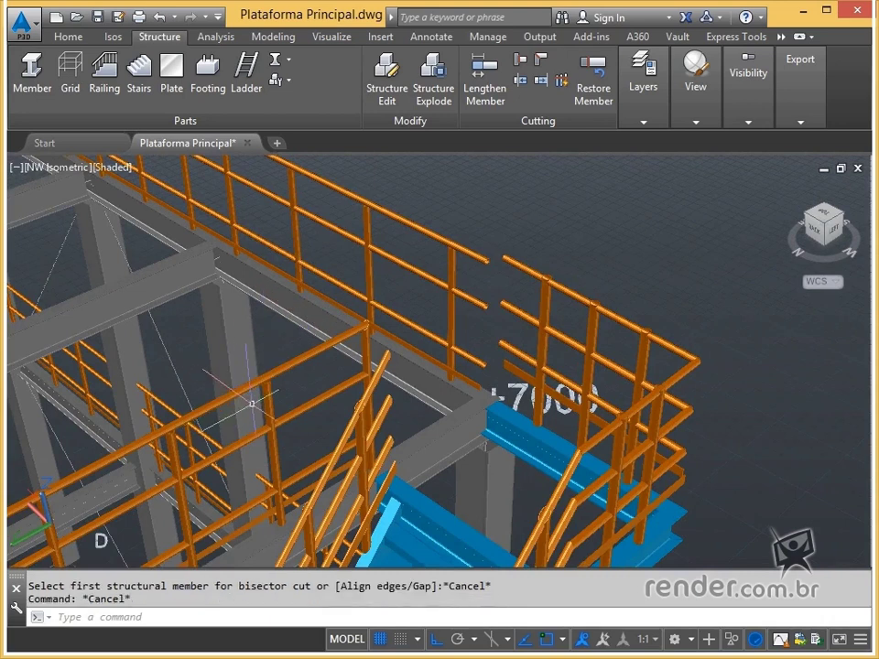
- Extend the top and second rails of the adjoining platform-edge railing toward the +7000 landing railing, leaving a small gap
{"action": "scroll", "coordinate": [270, 393], "scroll_direction": "down", "scroll_amount": 2}
{"action": "middle_click_drag", "start_coordinate": [262, 428], "coordinate": [331, 235]}
{"action": "scroll", "coordinate": [412, 452], "scroll_direction": "down", "scroll_amount": 1}
{"action": "scroll", "coordinate": [428, 402], "scroll_direction": "down", "scroll_amount": 1}
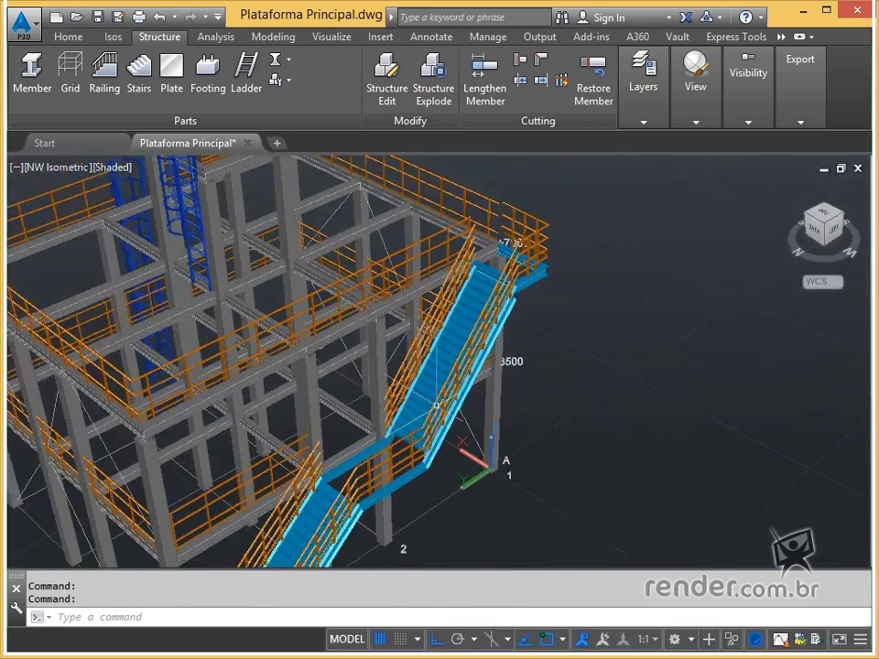
{"action": "middle_click_drag", "start_coordinate": [428, 403], "coordinate": [291, 467]}
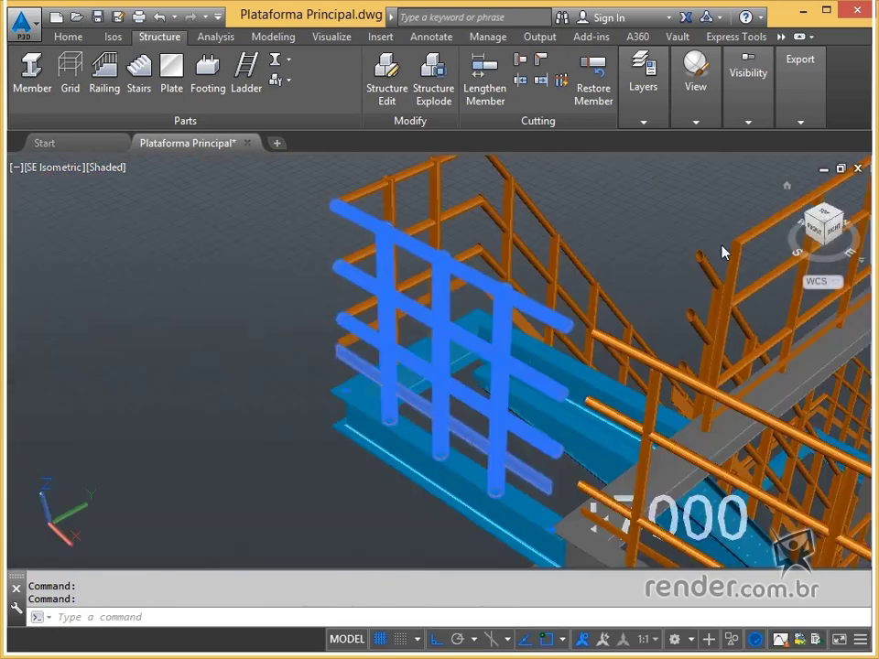
{"action": "key", "text": "Escape"}
{"action": "scroll", "coordinate": [453, 388], "scroll_direction": "up", "scroll_amount": 2}
{"action": "left_click", "coordinate": [668, 323]}
{"action": "left_click", "coordinate": [661, 318]}
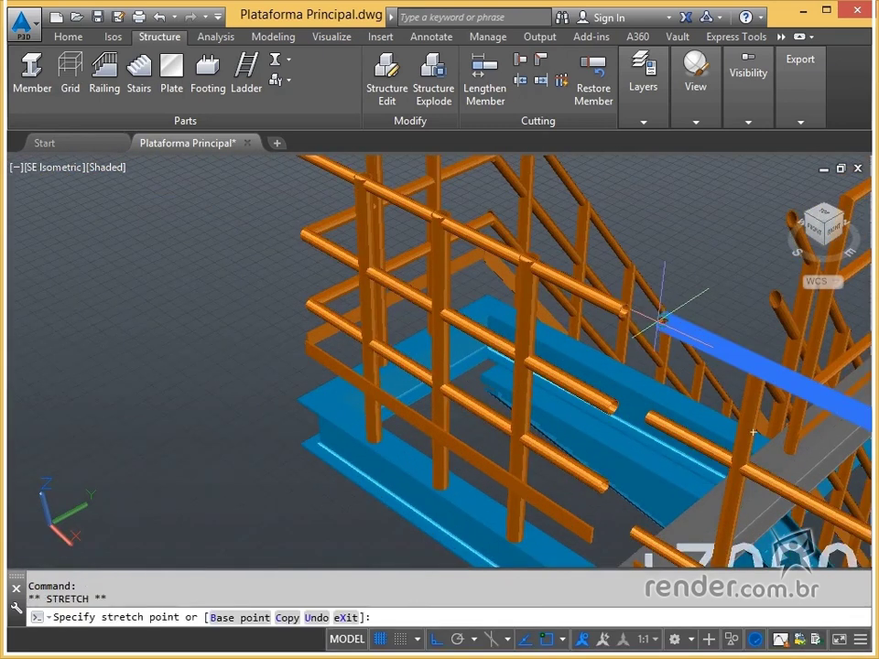
{"action": "key", "text": "Escape"}
{"action": "left_click", "coordinate": [647, 416]}
{"action": "left_click", "coordinate": [650, 417]}
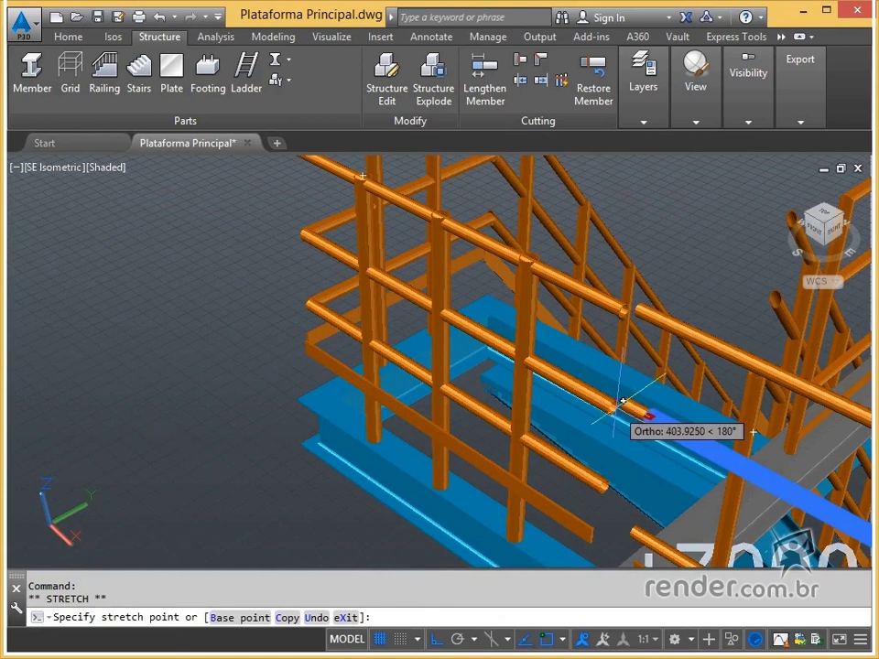
{"action": "key", "text": "Escape"}
- Extend the lower rail and toe plate of the platform-edge railing toward the +7000 landing railing
{"action": "middle_click_drag", "start_coordinate": [652, 549], "coordinate": [638, 355]}
{"action": "left_click", "coordinate": [638, 313]}
{"action": "left_click", "coordinate": [619, 306]}
{"action": "left_click", "coordinate": [594, 294]}
{"action": "key", "text": "Escape"}
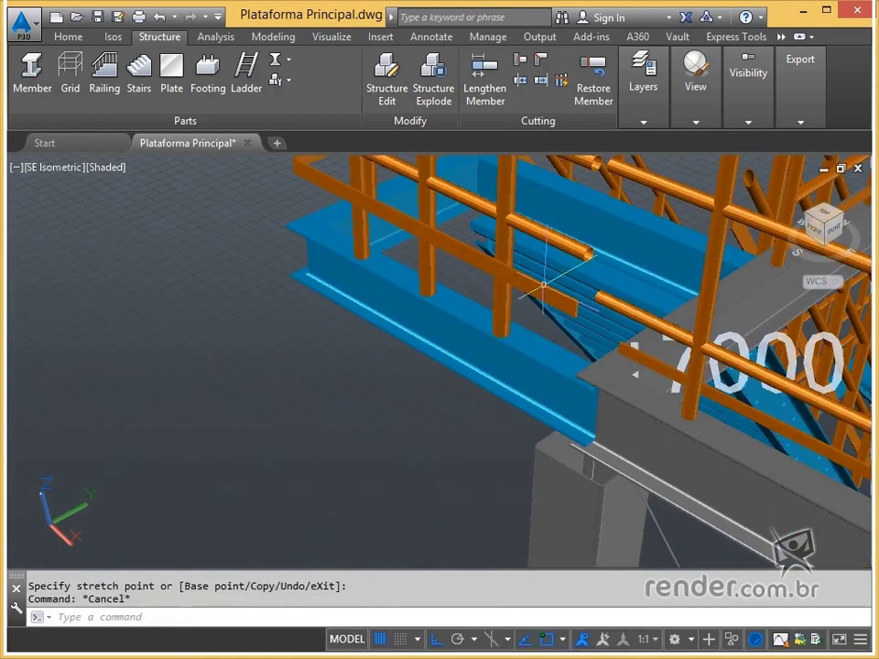
{"action": "left_click", "coordinate": [614, 348]}
{"action": "left_click", "coordinate": [604, 342]}
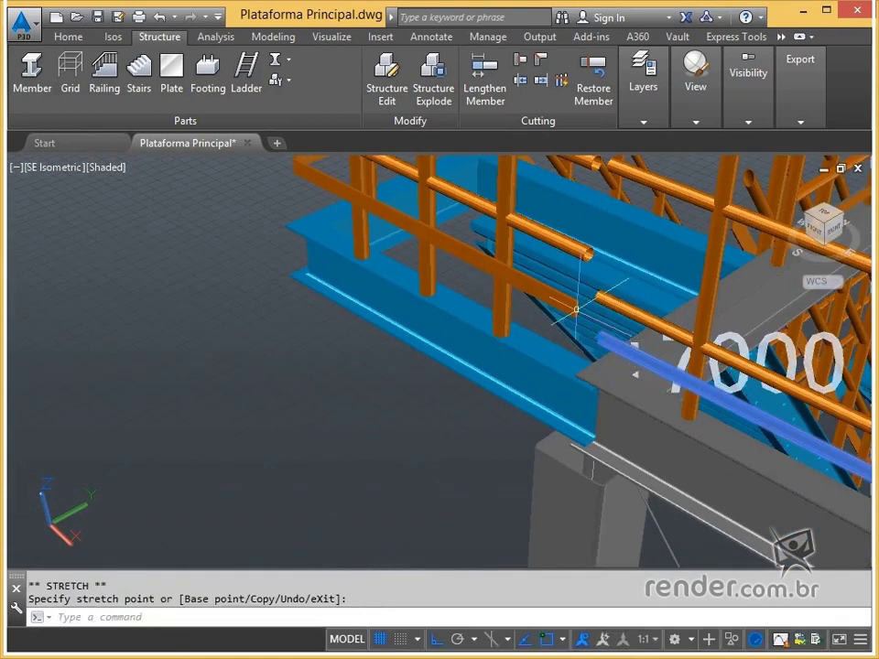
{"action": "scroll", "coordinate": [593, 319], "scroll_direction": "down", "scroll_amount": 1}
{"action": "scroll", "coordinate": [397, 247], "scroll_direction": "up", "scroll_amount": 1}
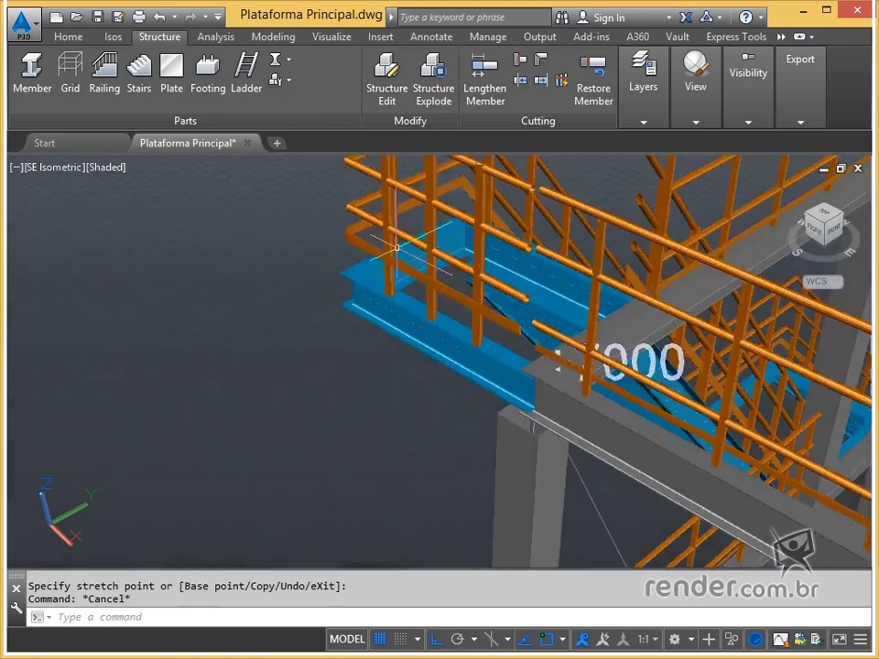
- Miter the top rails where they meet at the outer corner of the +7000 landing railing
{"action": "middle_click_drag", "start_coordinate": [397, 247], "coordinate": [502, 339]}
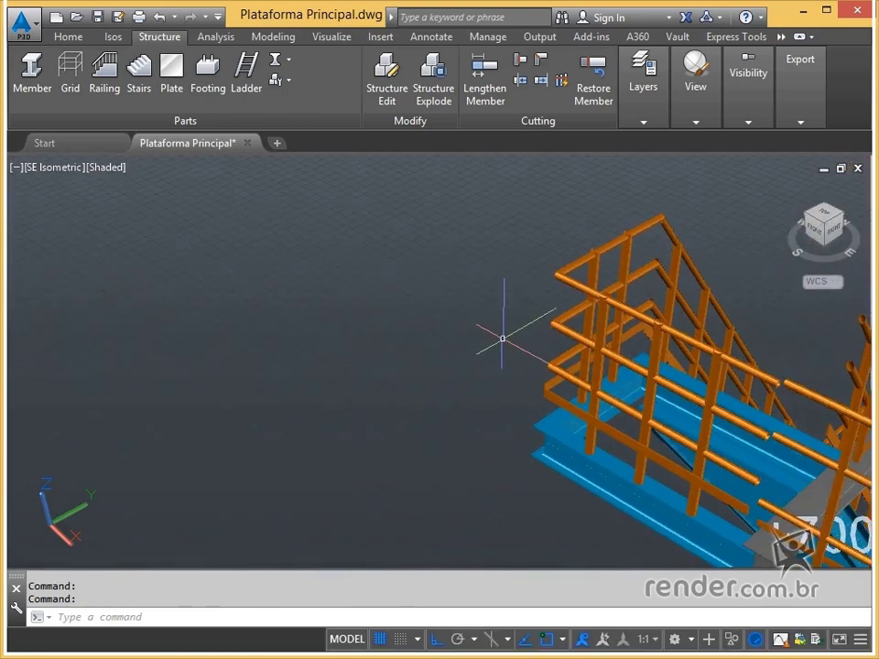
{"action": "left_click", "coordinate": [440, 98]}
{"action": "left_click", "coordinate": [641, 385]}
{"action": "left_click", "coordinate": [596, 266]}
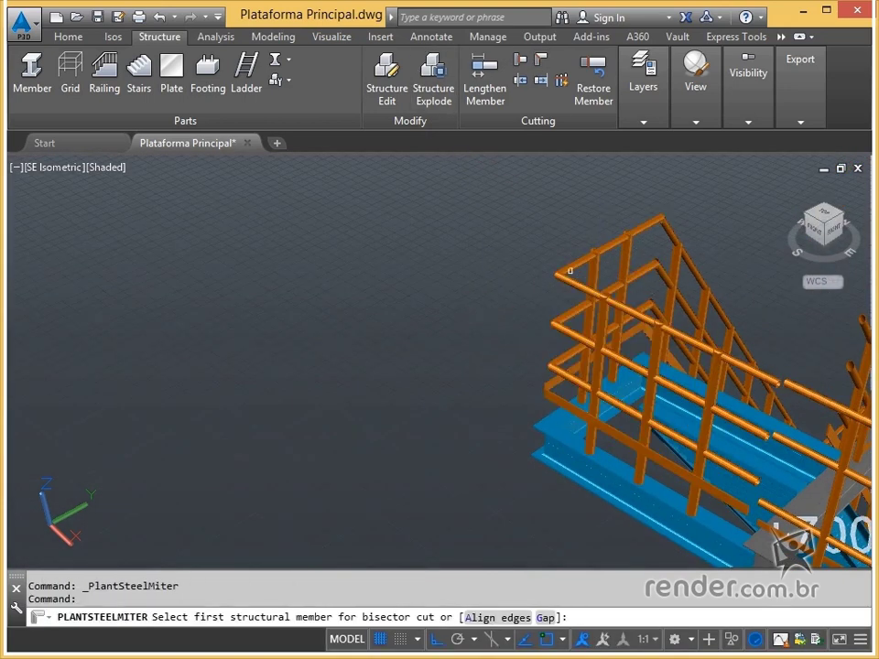
{"action": "left_click", "coordinate": [566, 273]}
{"action": "scroll", "coordinate": [523, 288], "scroll_direction": "up", "scroll_amount": 4}
{"action": "middle_click_drag", "start_coordinate": [736, 290], "coordinate": [690, 332]}
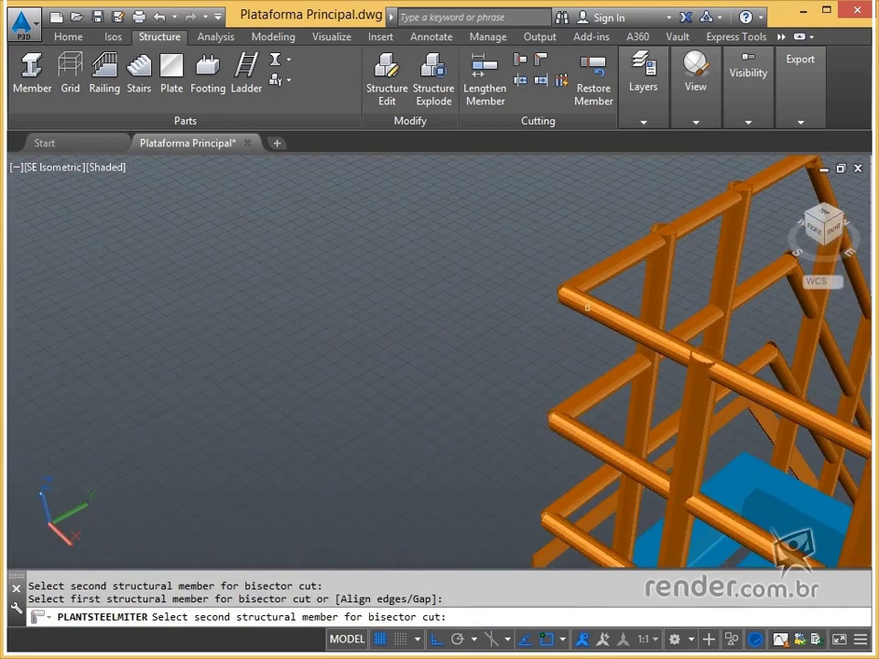
{"action": "left_click", "coordinate": [587, 308]}
- Miter the middle and lower rails at the same outer corner of the +7000 landing railing
{"action": "left_click", "coordinate": [584, 392]}
{"action": "left_click", "coordinate": [572, 436]}
{"action": "middle_click_drag", "start_coordinate": [571, 447], "coordinate": [579, 383]}
{"action": "left_click", "coordinate": [579, 326]}
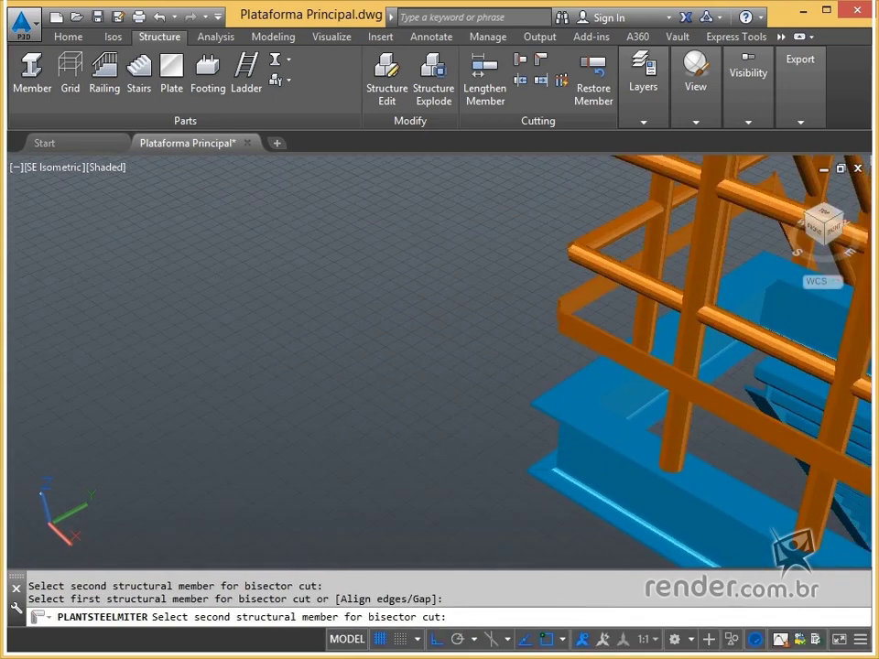
{"action": "left_click", "coordinate": [595, 246]}
{"action": "middle_click_drag", "start_coordinate": [599, 243], "coordinate": [439, 339]}
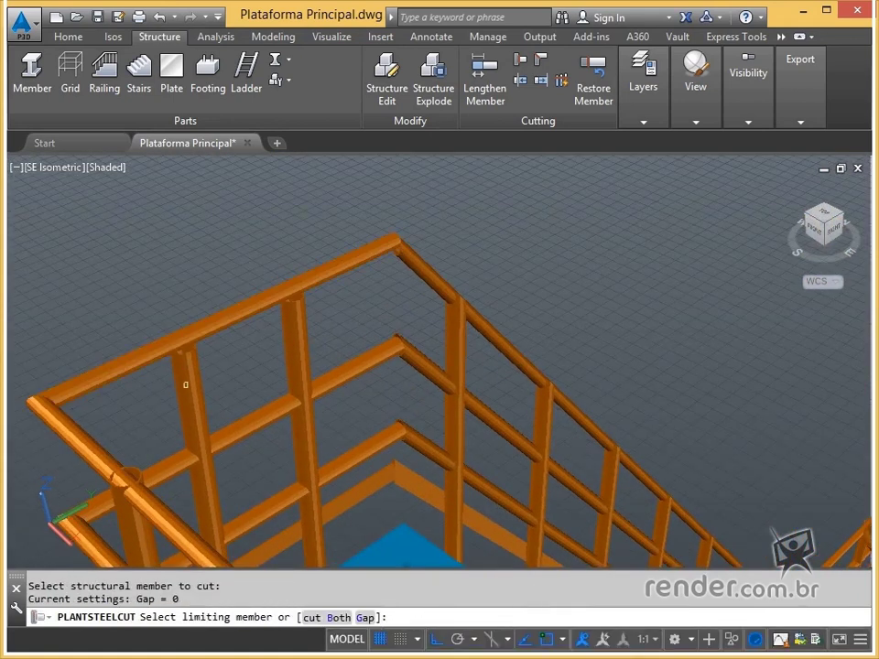
{"action": "scroll", "coordinate": [244, 349], "scroll_direction": "up", "scroll_amount": 3}
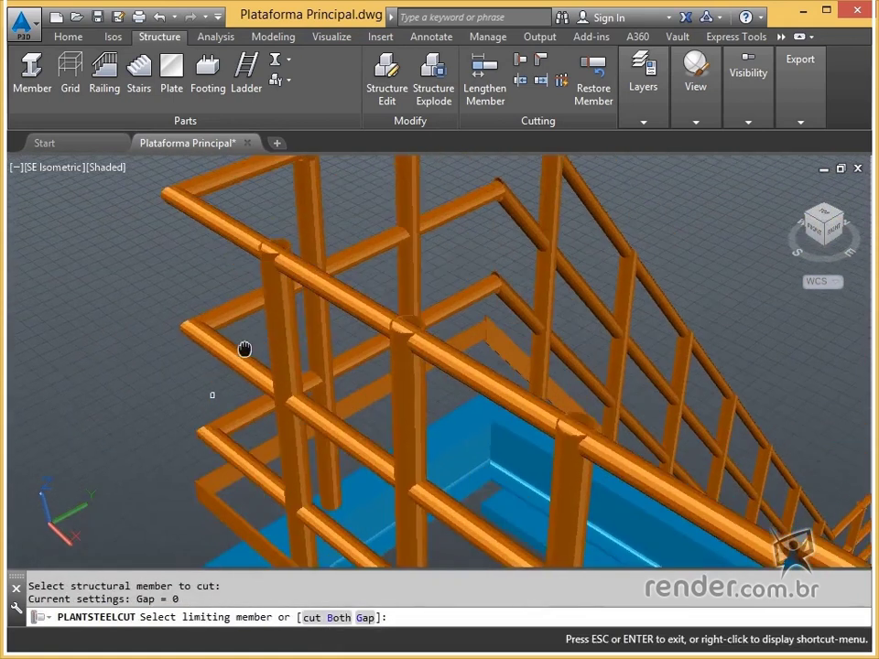
{"action": "left_click", "coordinate": [413, 382]}
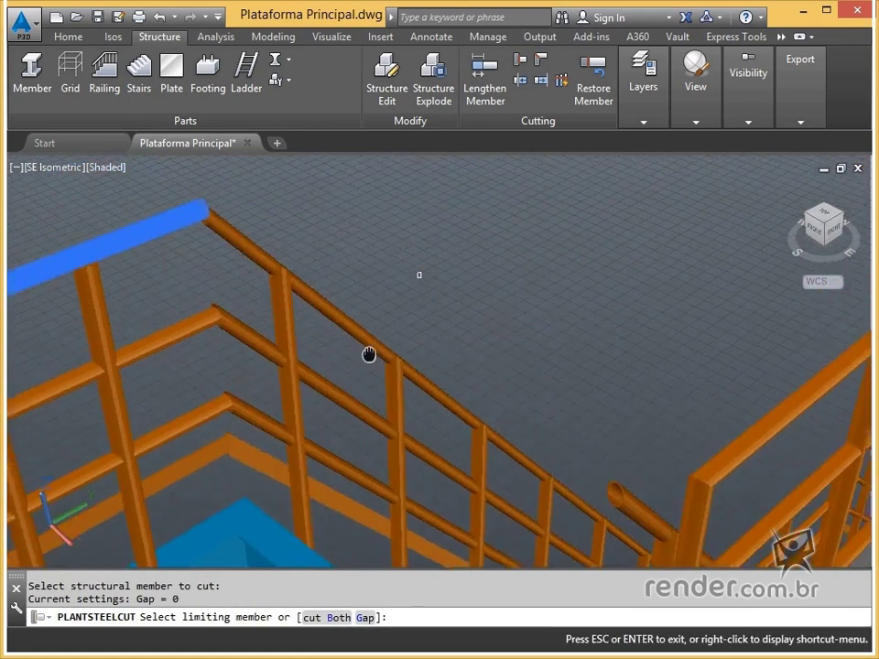
{"action": "middle_click_drag", "start_coordinate": [368, 355], "coordinate": [381, 345]}
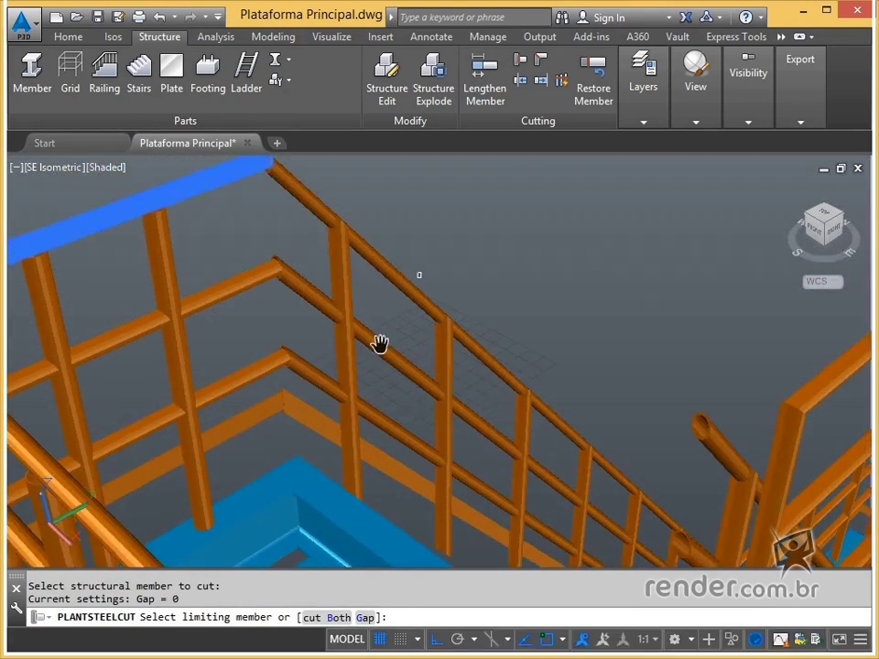
{"action": "key", "text": "Escape"}
- Explode the railing that meets the trimmed rails at the far corner of the +7000 landing into individual members
{"action": "left_click", "coordinate": [335, 245]}
{"action": "key", "text": "Escape"}
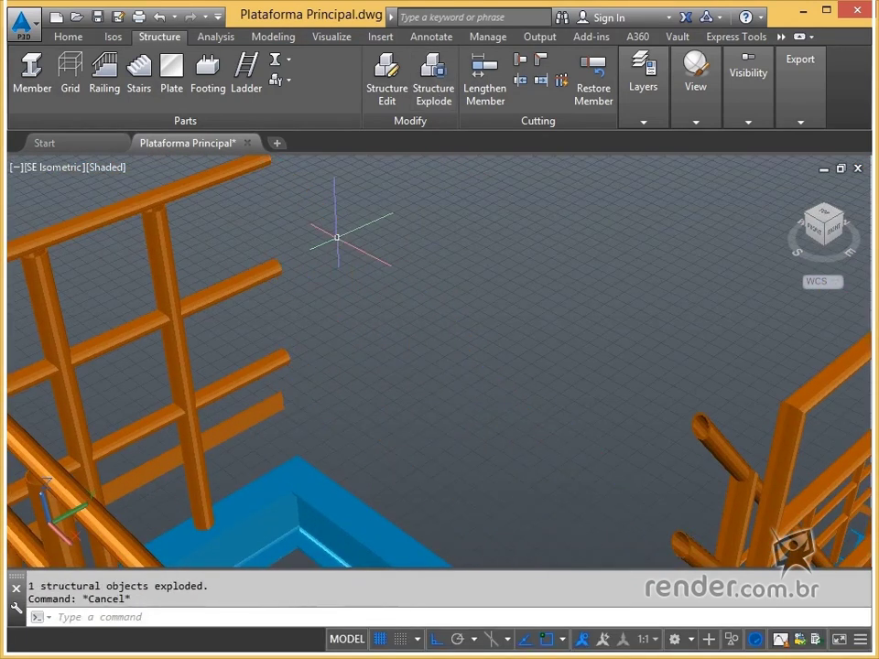
{"action": "scroll", "coordinate": [397, 279], "scroll_direction": "down", "scroll_amount": 2}
{"action": "scroll", "coordinate": [373, 284], "scroll_direction": "up", "scroll_amount": 2}
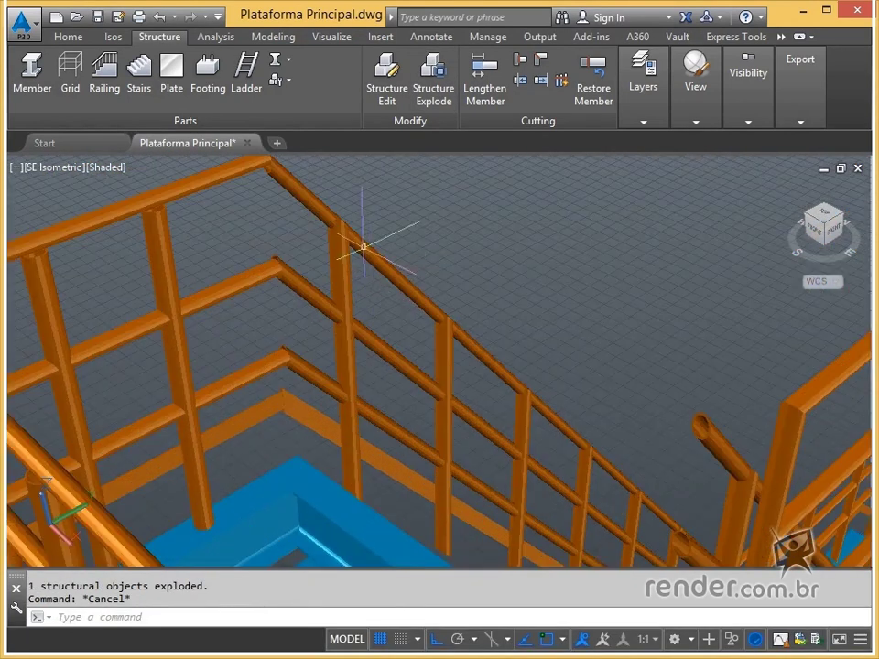
- Miter the top, middle and lower rails and the toe plates where the two railings meet at the landing's far corner
{"action": "left_click", "coordinate": [258, 166]}
{"action": "left_click", "coordinate": [280, 176]}
{"action": "left_click", "coordinate": [266, 266]}
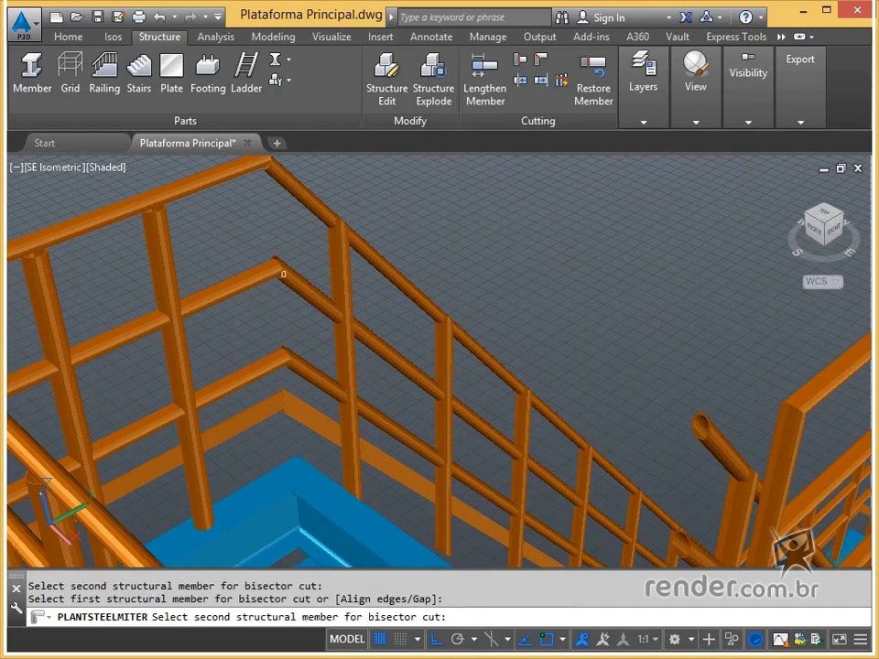
{"action": "left_click", "coordinate": [284, 274]}
{"action": "left_click", "coordinate": [275, 360]}
{"action": "left_click", "coordinate": [269, 413]}
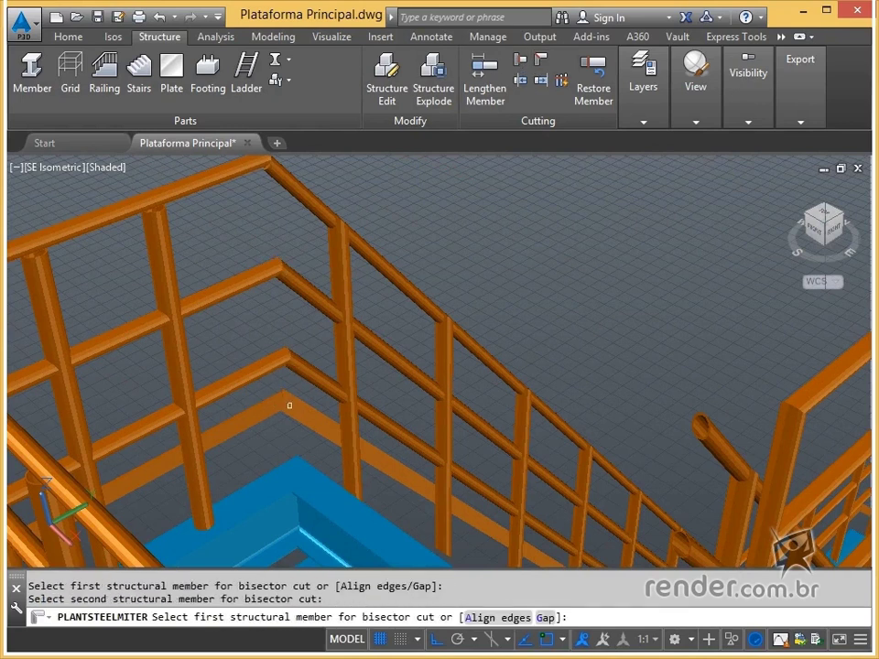
{"action": "key", "text": "Escape"}
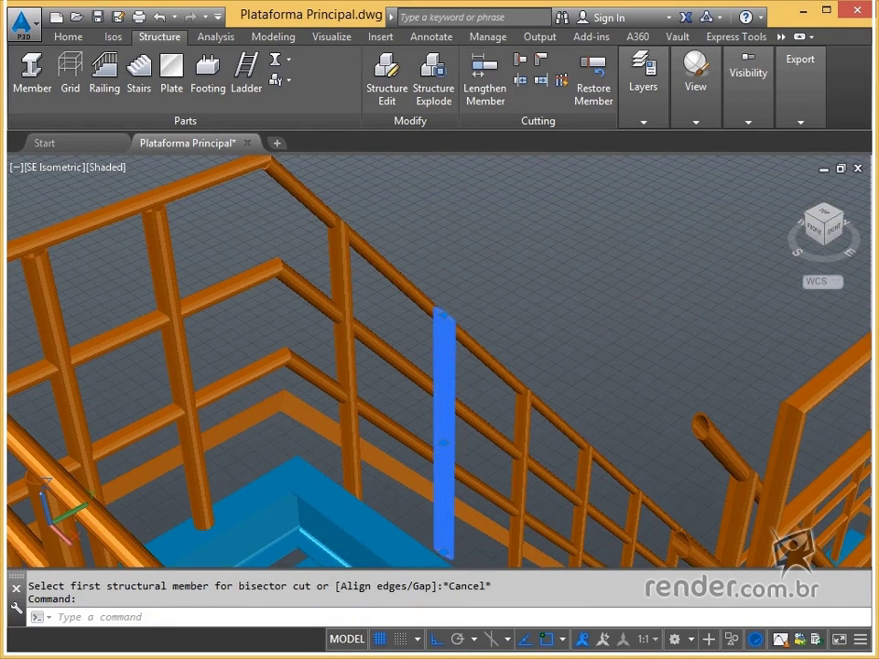
{"action": "key", "text": "Escape"}
- Rotate the view around the landing frame to the southwest isometric direction
{"action": "left_click", "coordinate": [813, 220]}
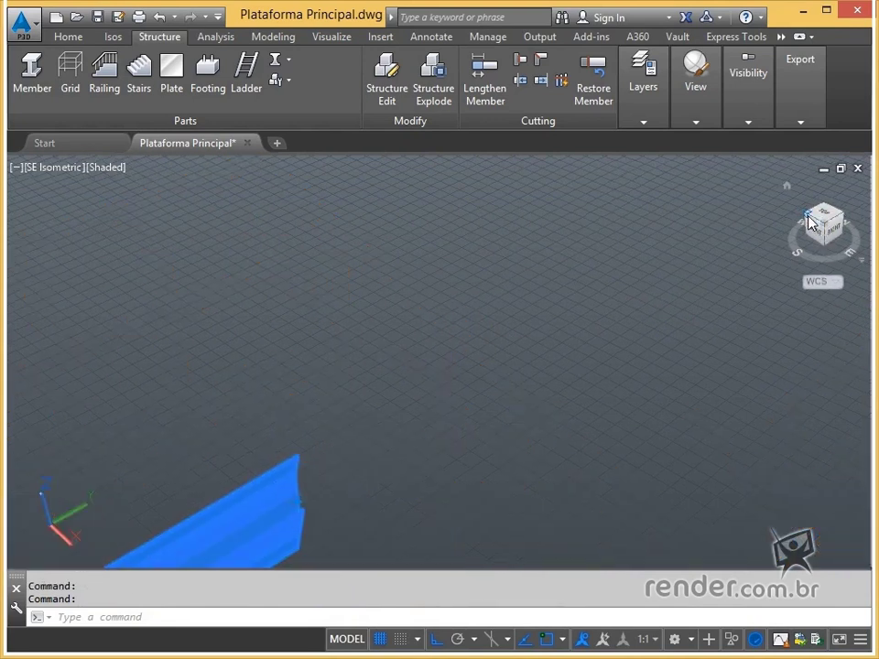